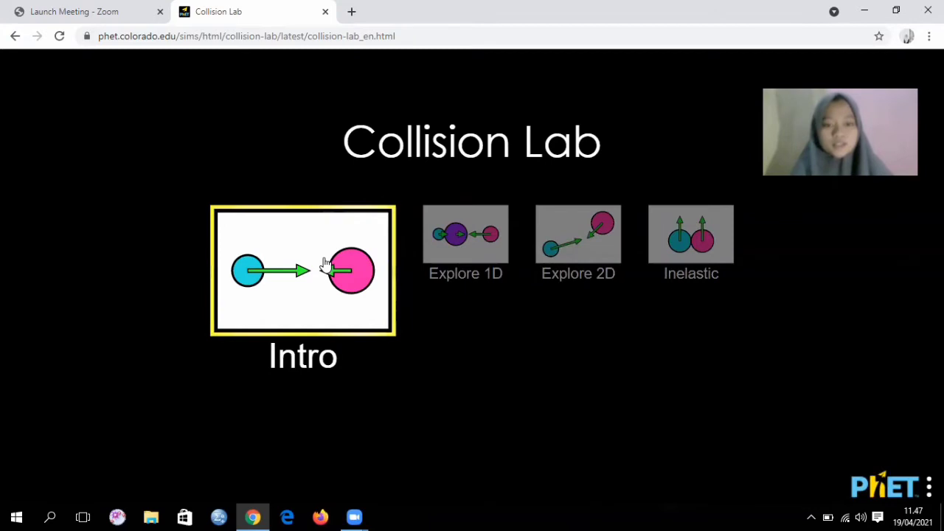
Step: Open the Intro simulation and set ball 1's mass to 1 kg
{"action": "left_click", "coordinate": [327, 264]}
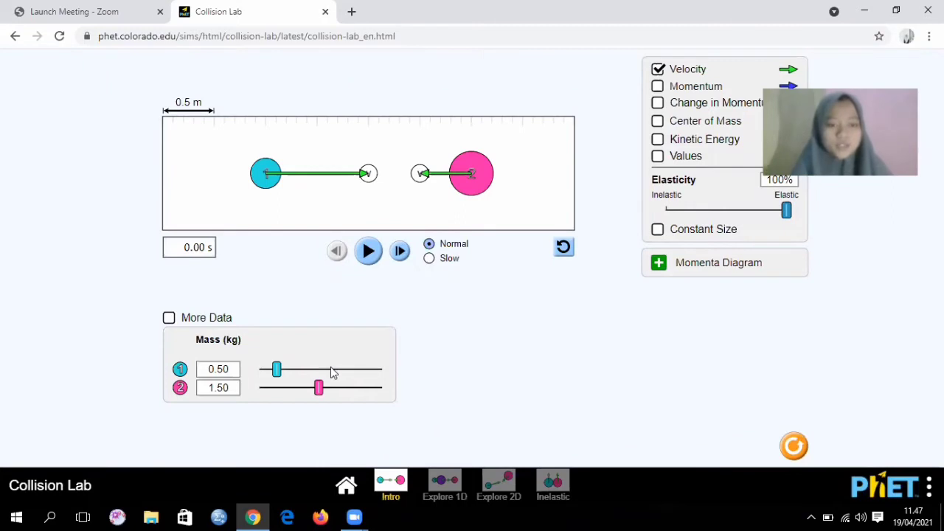
{"action": "left_click", "coordinate": [233, 370]}
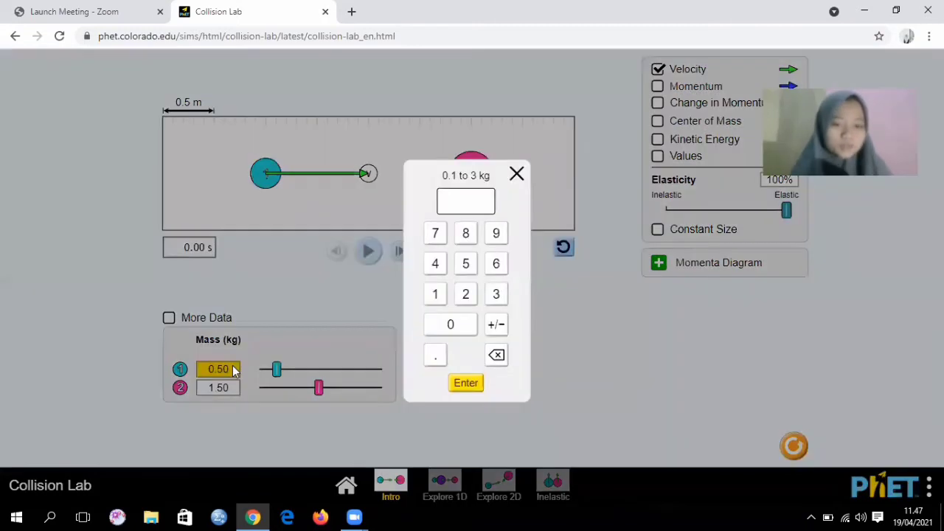
{"action": "left_click", "coordinate": [436, 294]}
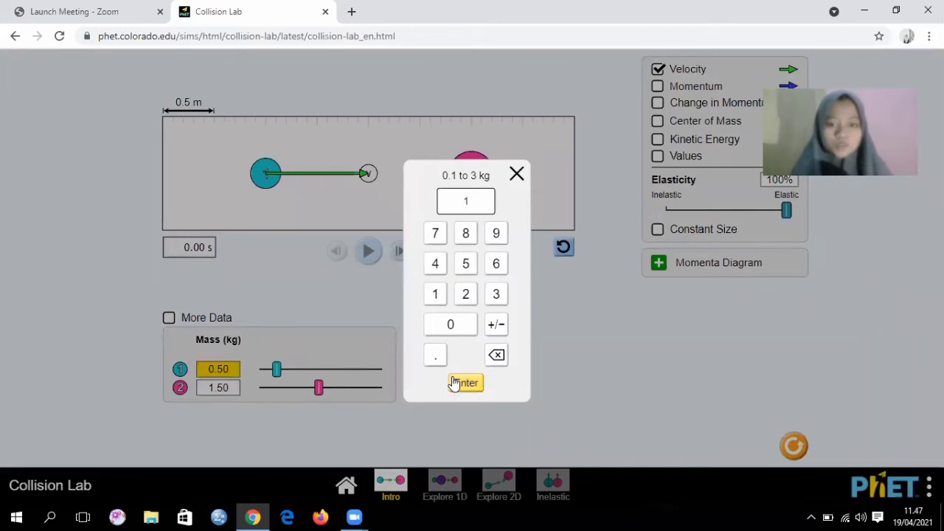
{"action": "left_click", "coordinate": [466, 383]}
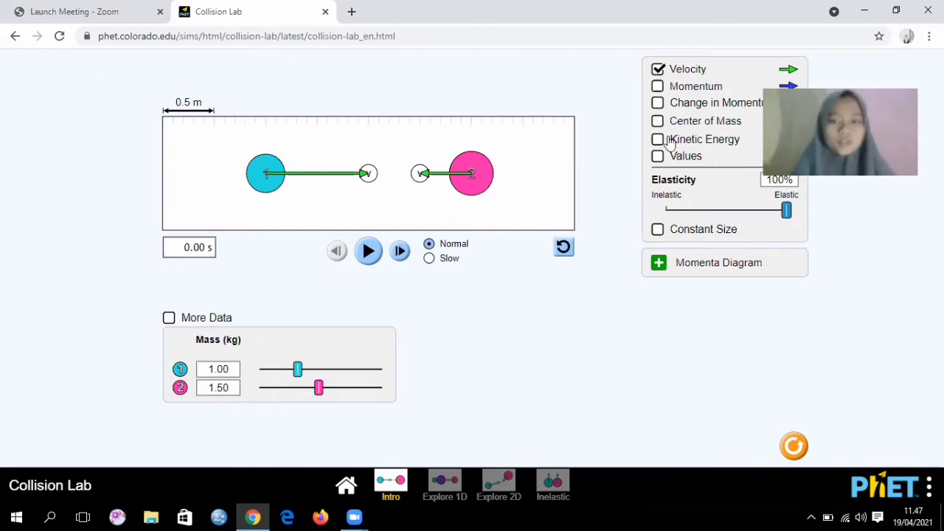
Step: Show momentum, change in momentum, kinetic energy and numeric values for the two balls
{"action": "left_click", "coordinate": [659, 89]}
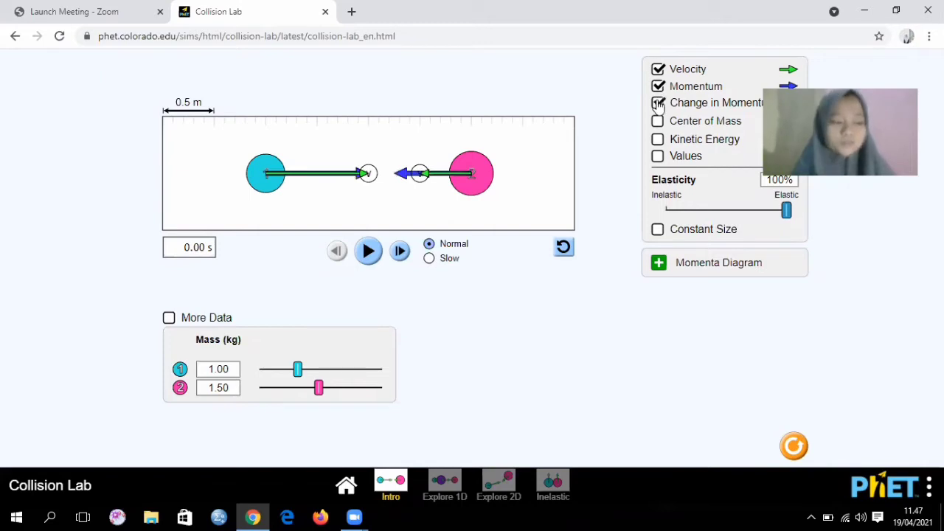
{"action": "left_click", "coordinate": [659, 140]}
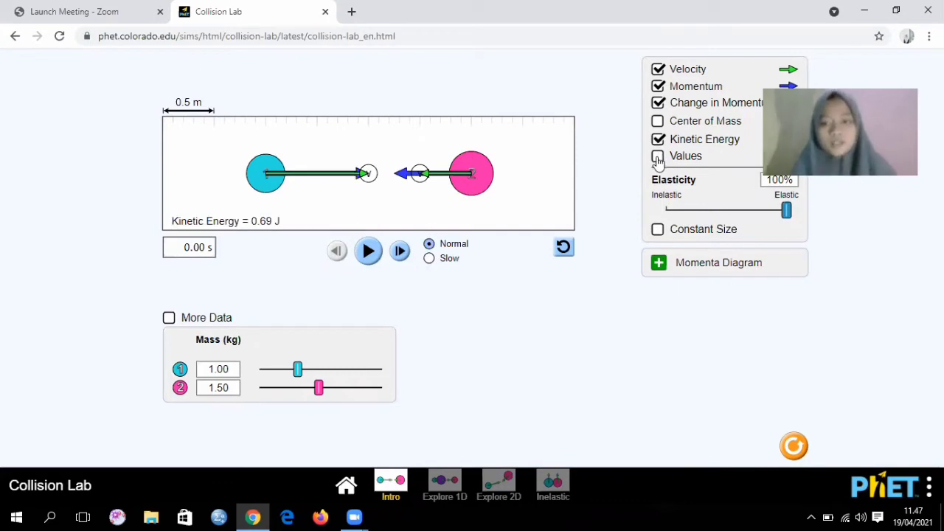
{"action": "left_click", "coordinate": [658, 160]}
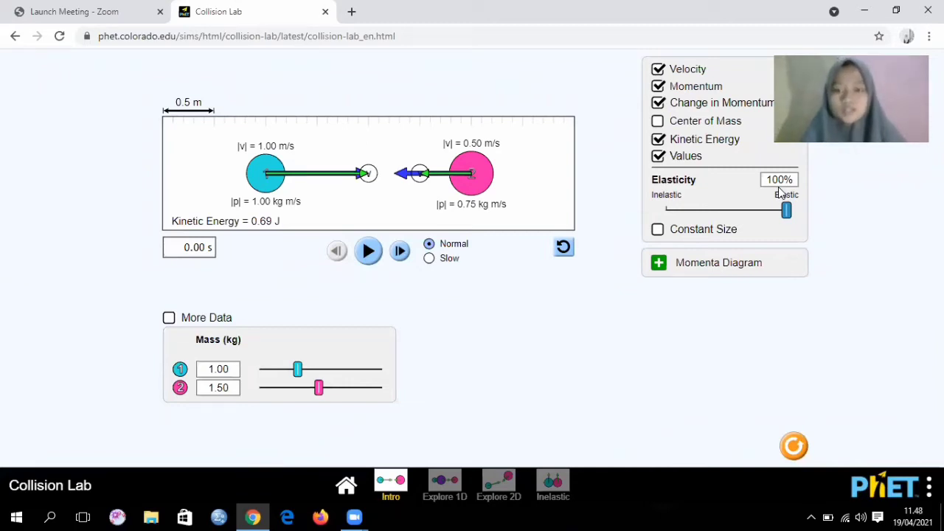
Step: Run the 100% elastic collision at slow speed with the More Data table shown, pausing after the balls rebound
{"action": "left_click", "coordinate": [431, 262]}
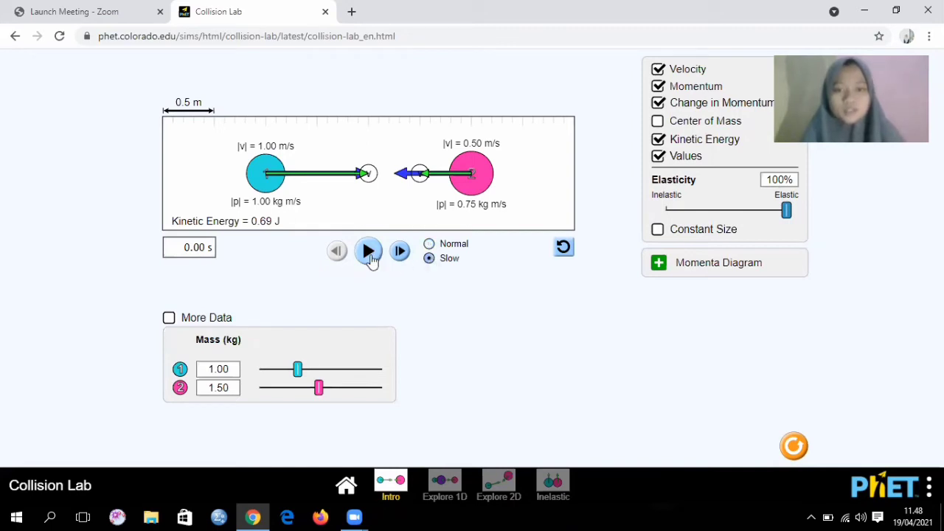
{"action": "left_click", "coordinate": [169, 321]}
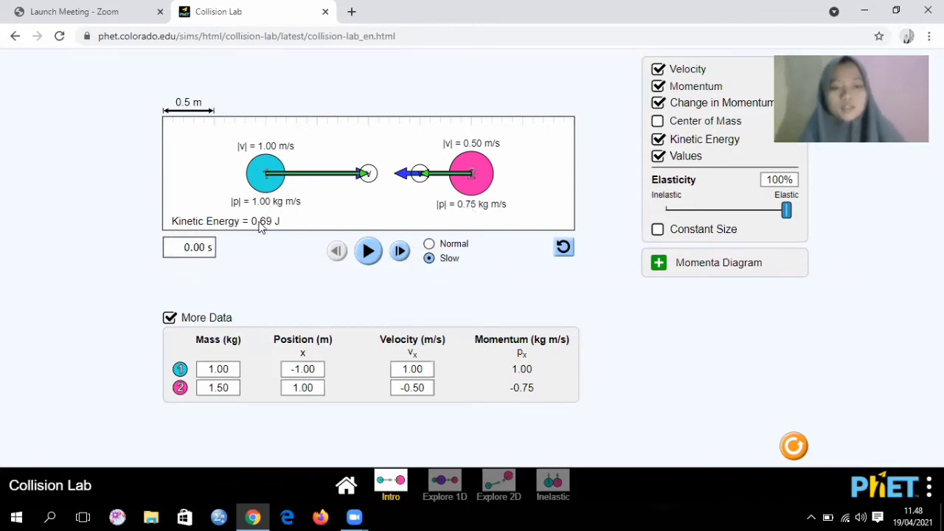
{"action": "left_click", "coordinate": [369, 251]}
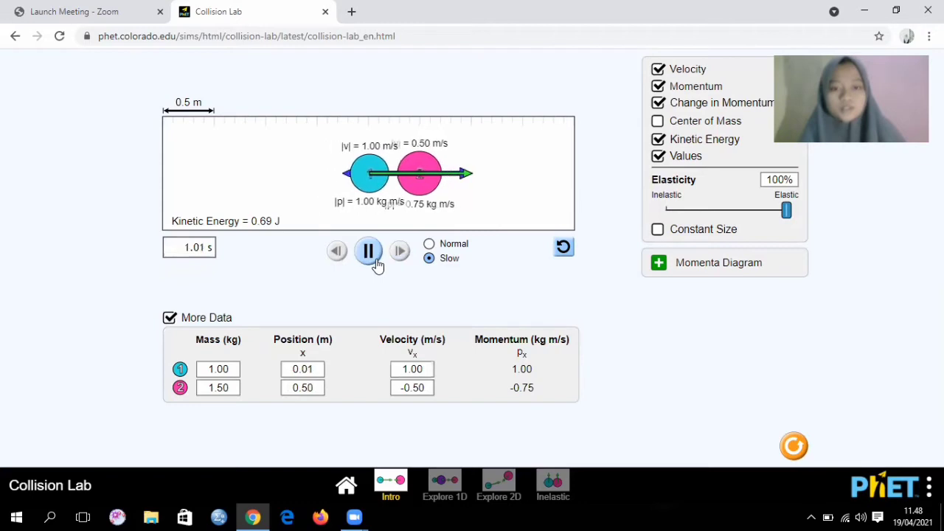
{"action": "left_click", "coordinate": [376, 262]}
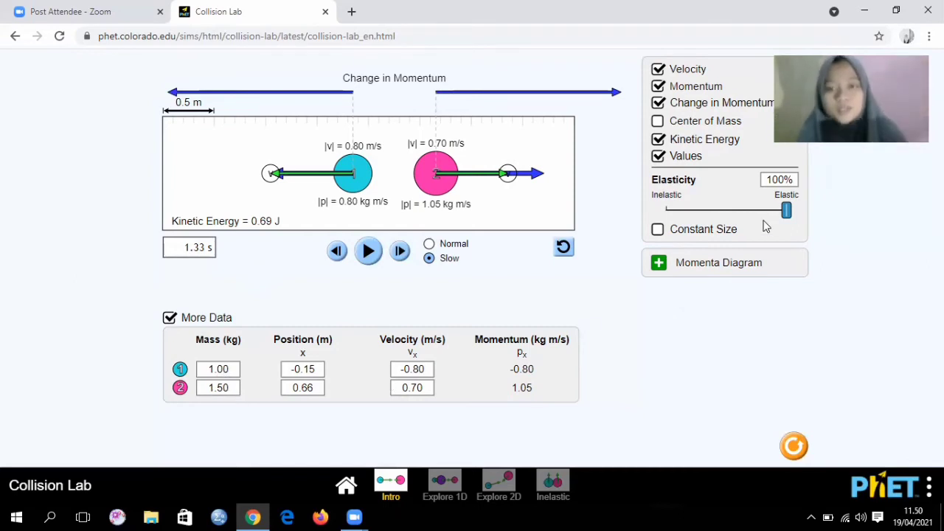
Step: Restart the collision with elasticity set to 50% and run it, pausing after the balls separate
{"action": "left_click", "coordinate": [564, 251]}
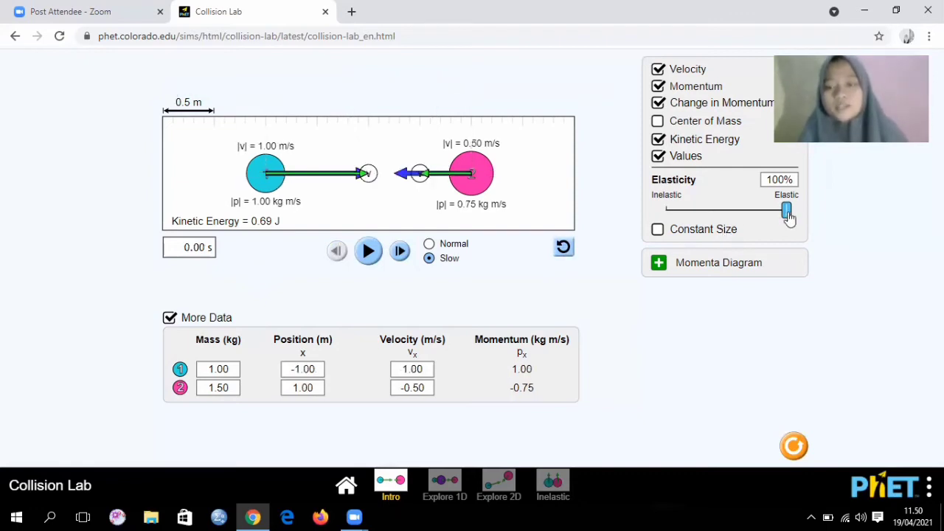
{"action": "left_click_drag", "start_coordinate": [780, 216], "coordinate": [729, 215]}
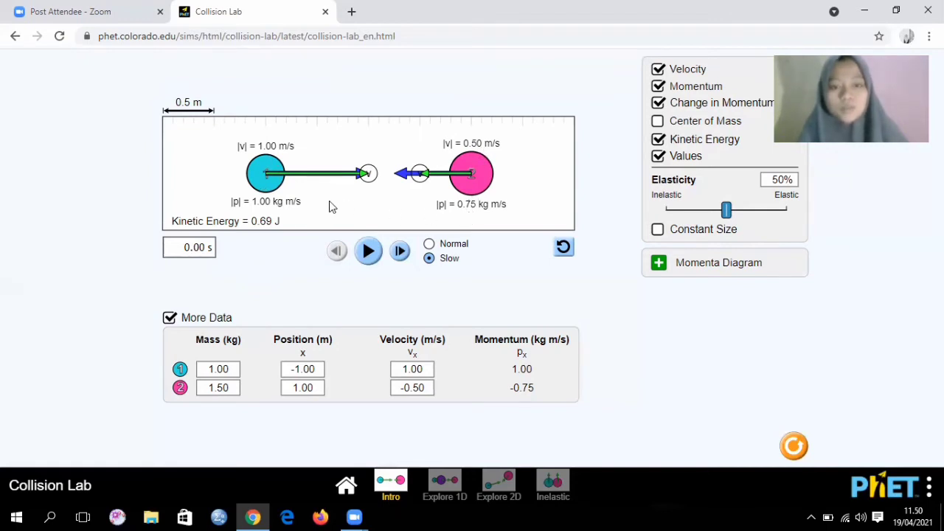
{"action": "left_click", "coordinate": [368, 251]}
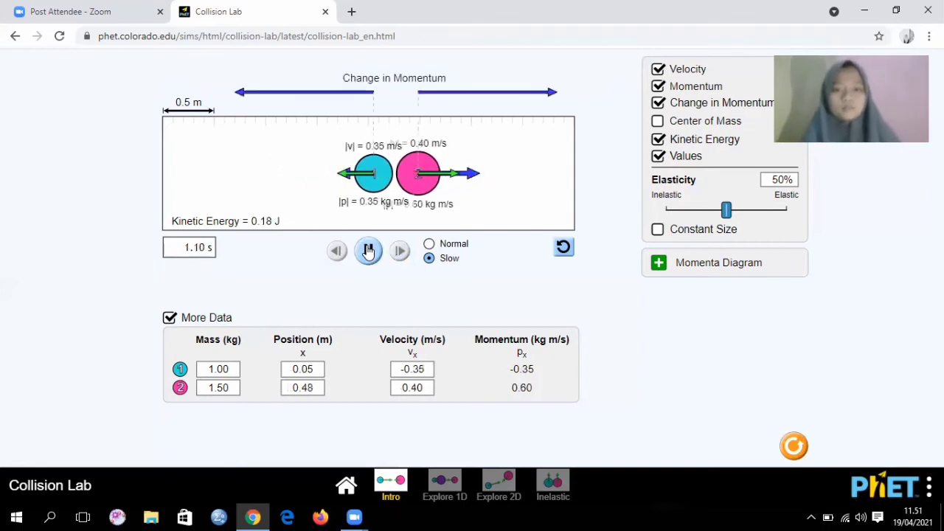
{"action": "left_click", "coordinate": [368, 251]}
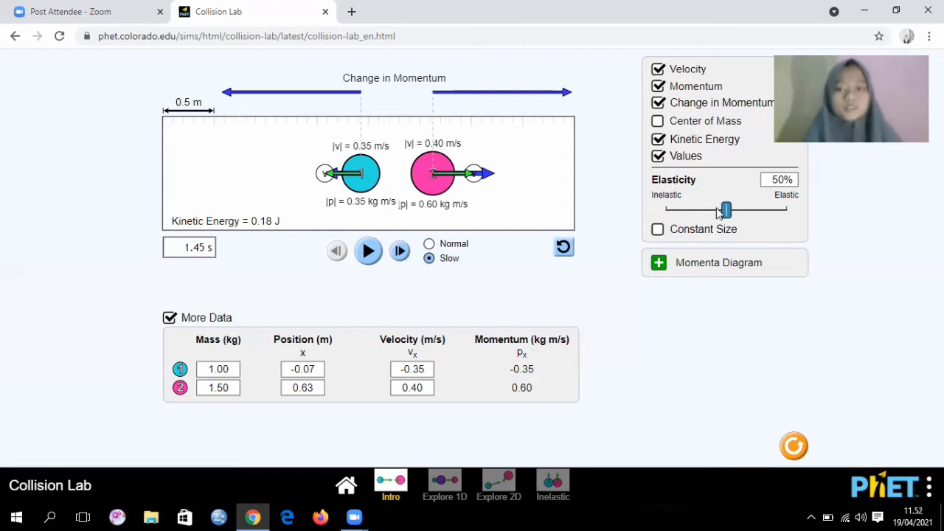
Step: Restart with elasticity set to 0%, play the collision in stages with pauses after impact, and return the balls to their starting positions
{"action": "left_click", "coordinate": [564, 251]}
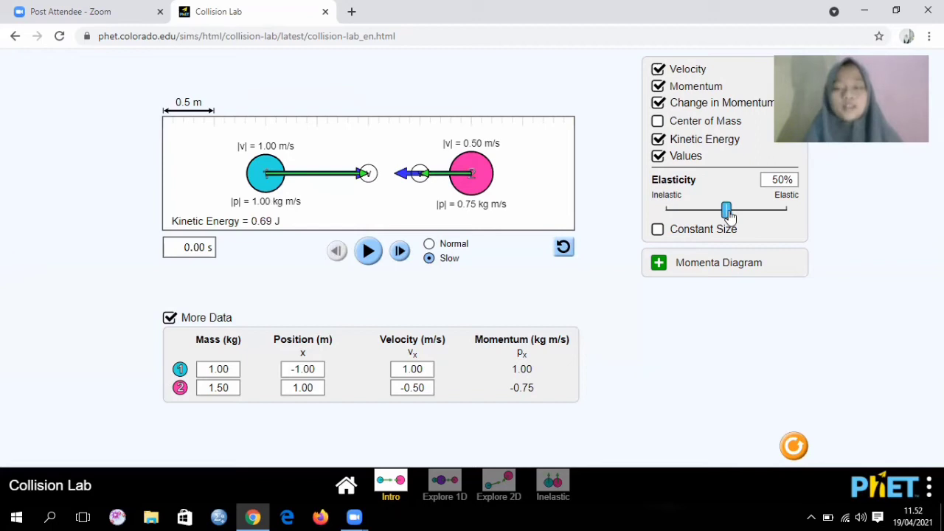
{"action": "left_click_drag", "start_coordinate": [726, 211], "coordinate": [664, 213]}
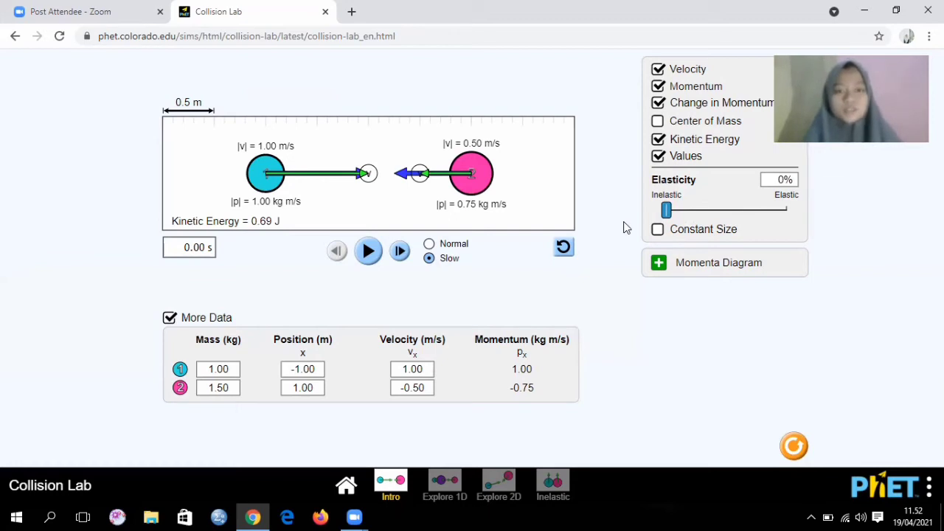
{"action": "left_click", "coordinate": [367, 251]}
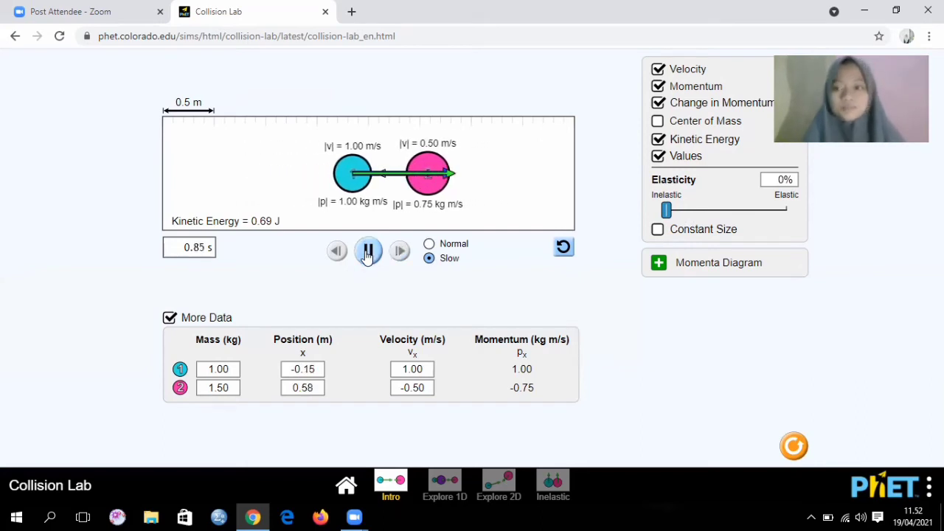
{"action": "left_click", "coordinate": [369, 251]}
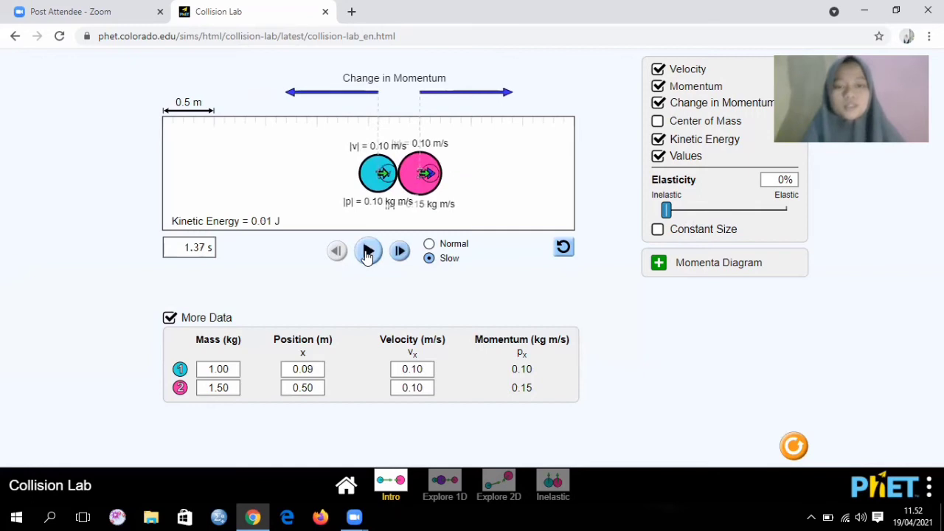
{"action": "left_click", "coordinate": [368, 251]}
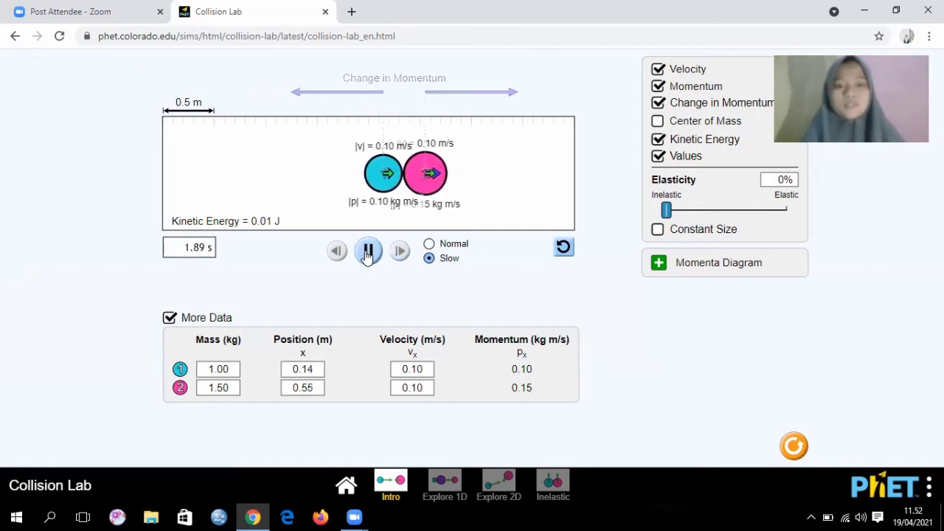
{"action": "left_click", "coordinate": [368, 251]}
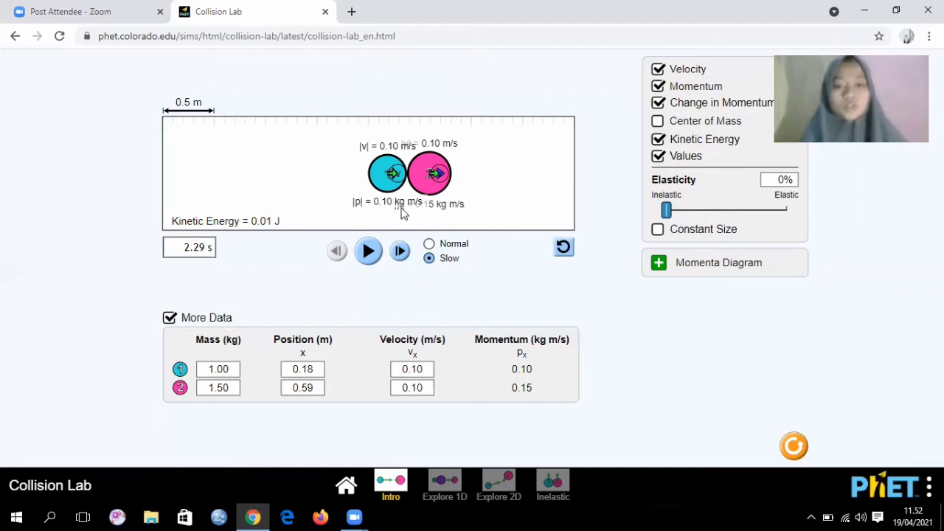
{"action": "left_click", "coordinate": [370, 254]}
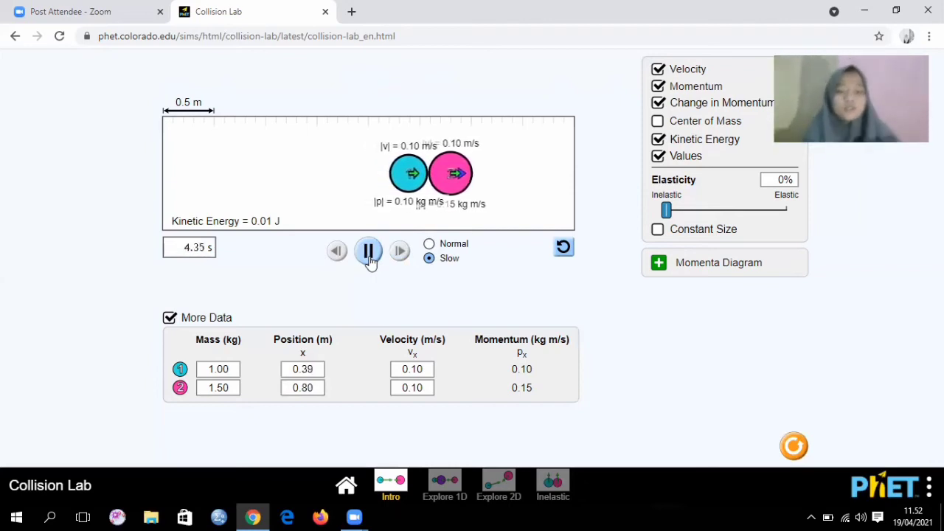
{"action": "left_click", "coordinate": [369, 251]}
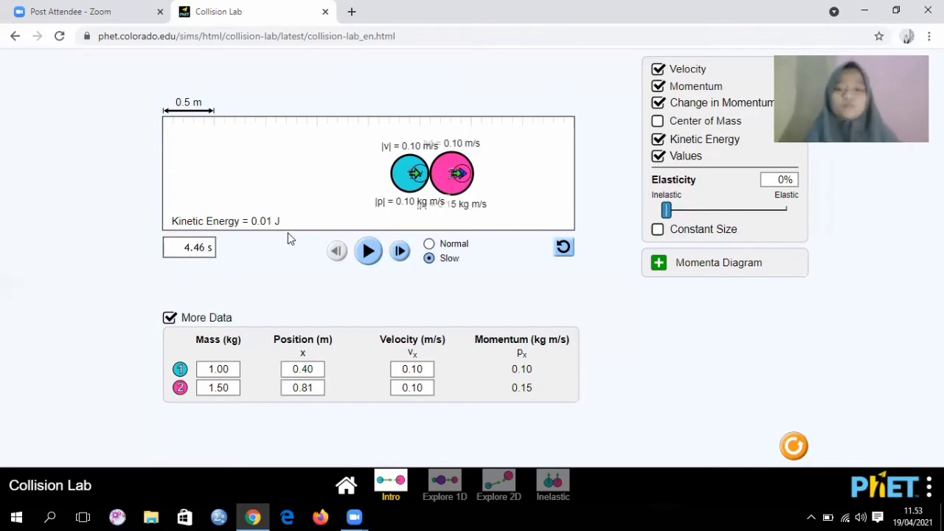
{"action": "left_click", "coordinate": [568, 253]}
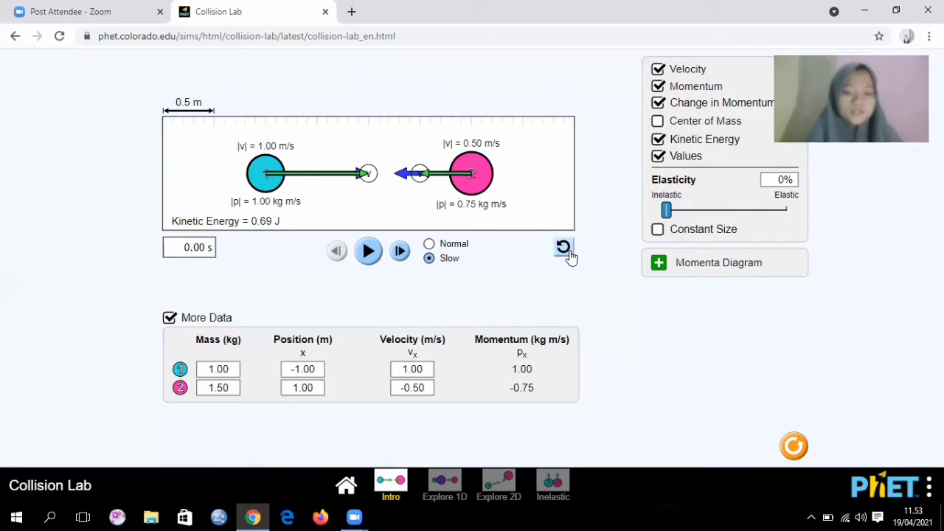
Step: Open the Explore 2D simulation and show momentum, kinetic energy and numeric values
{"action": "left_click", "coordinate": [504, 491]}
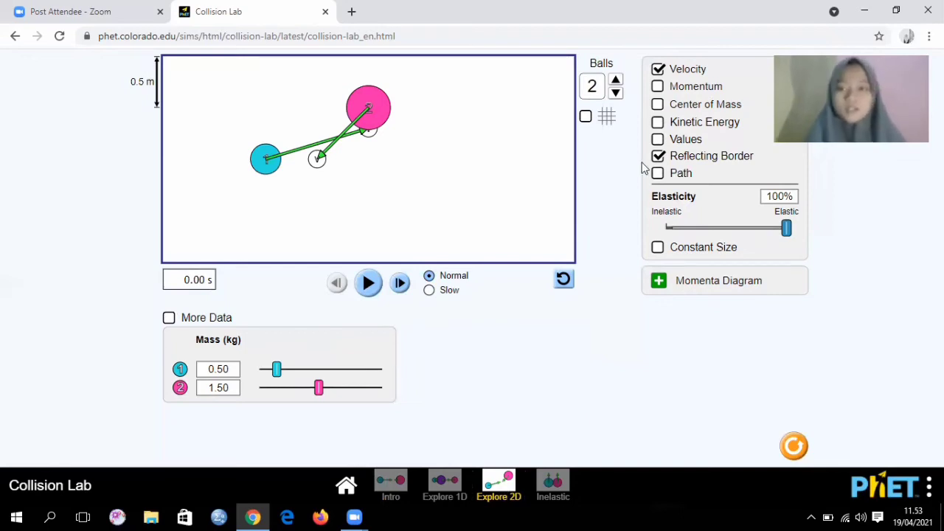
{"action": "left_click", "coordinate": [657, 87]}
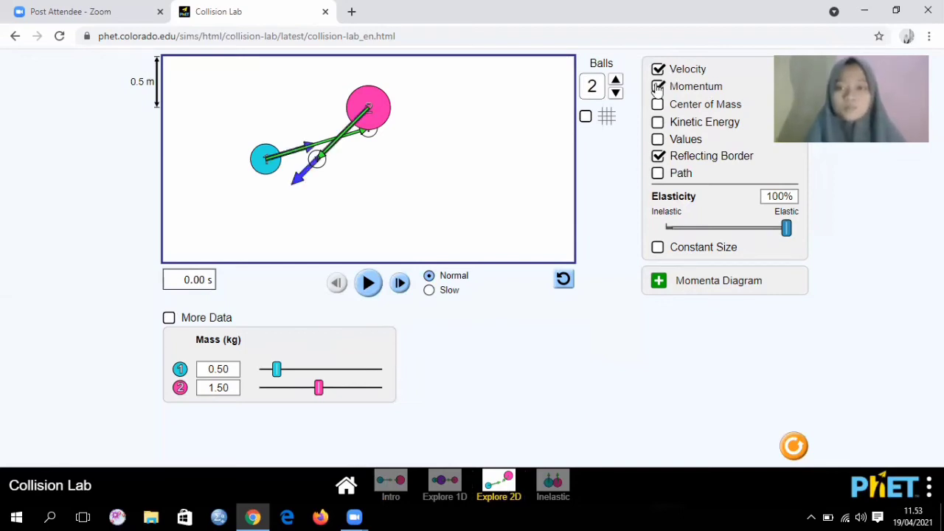
{"action": "left_click", "coordinate": [657, 123]}
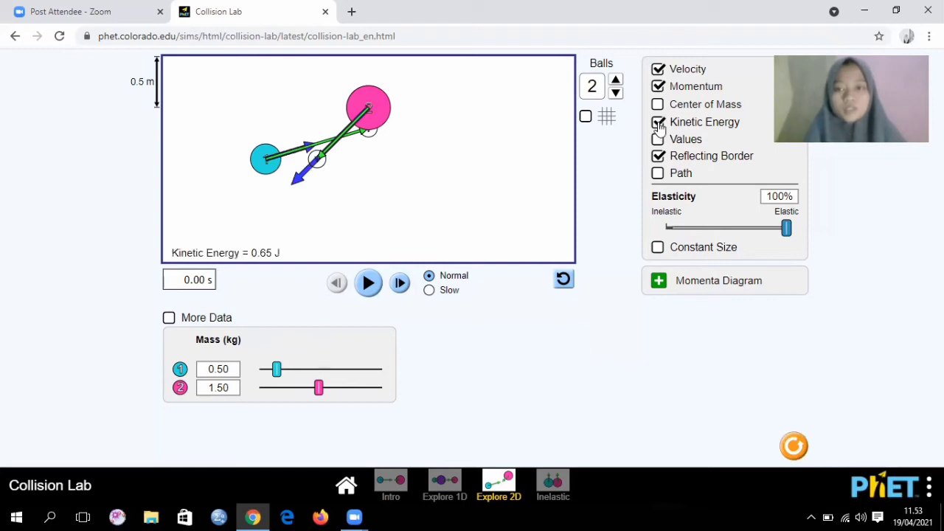
{"action": "left_click", "coordinate": [658, 140]}
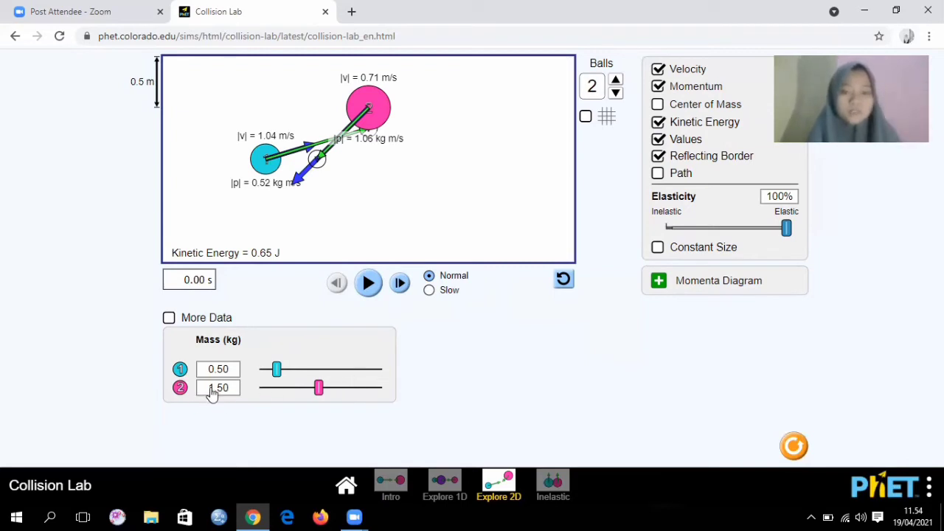
Step: Run the 2D elastic collision at slow speed, pause it after impact, and show the More Data table
{"action": "left_click", "coordinate": [431, 290]}
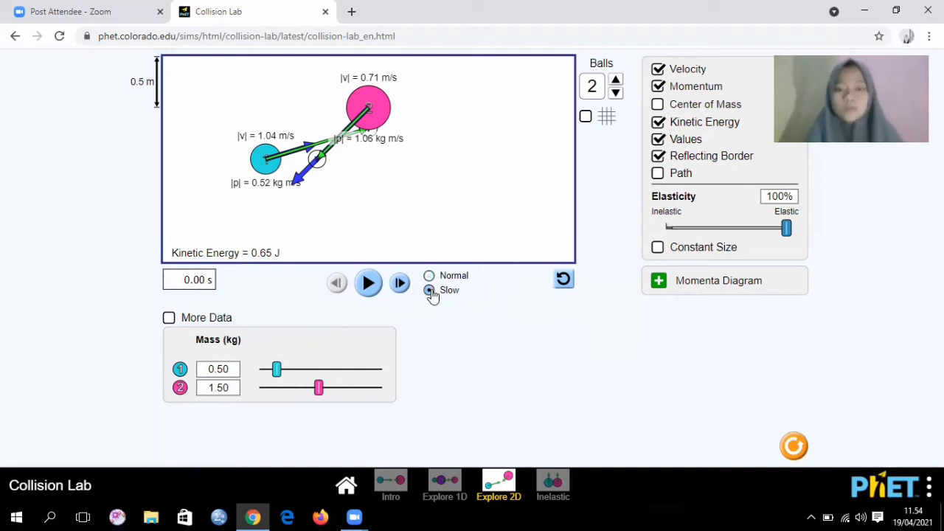
{"action": "left_click", "coordinate": [369, 285]}
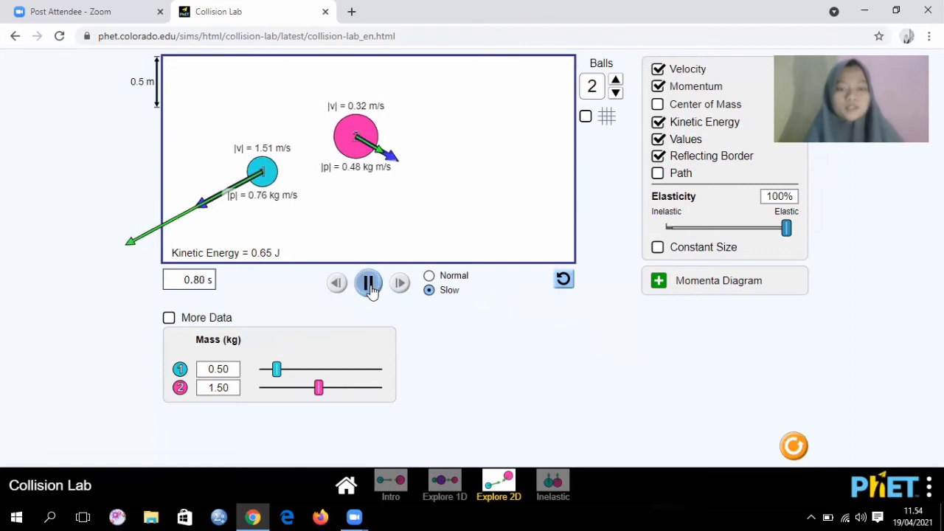
{"action": "left_click", "coordinate": [370, 286]}
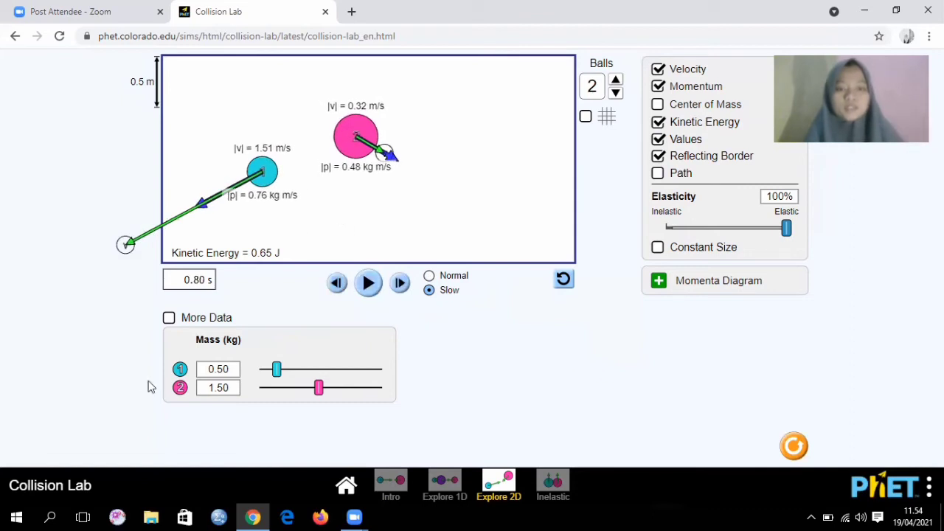
{"action": "left_click", "coordinate": [169, 318]}
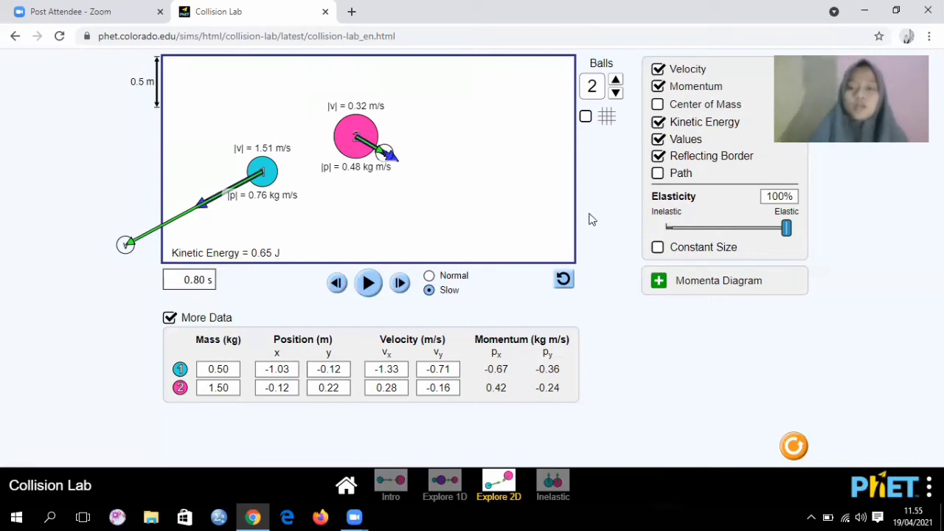
Step: Set the 2D collision's elasticity to 50% and try to return the balls to their original starting positions
{"action": "left_click_drag", "start_coordinate": [787, 229], "coordinate": [726, 230]}
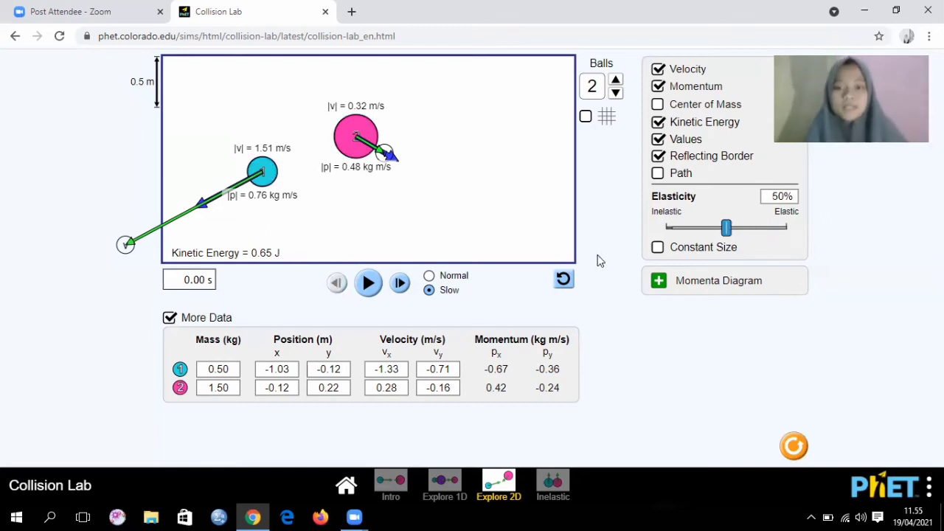
{"action": "left_click", "coordinate": [564, 282]}
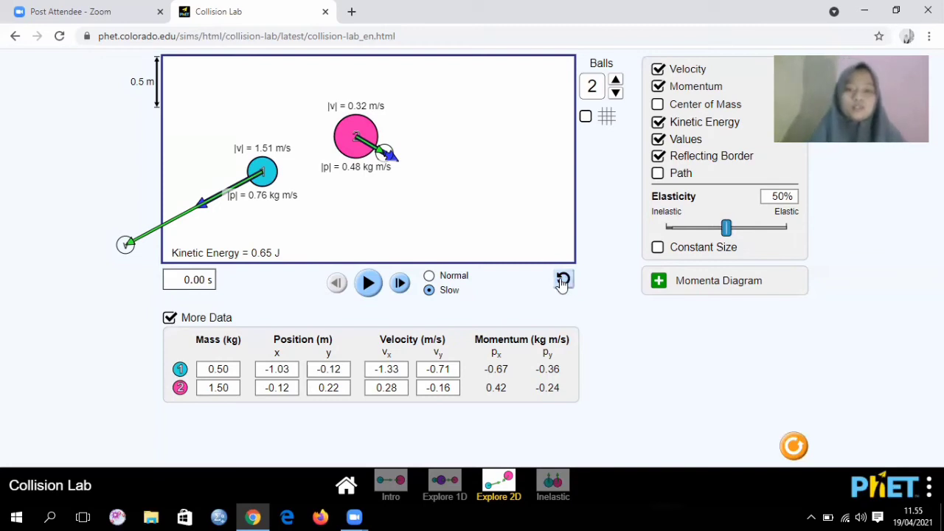
{"action": "left_click", "coordinate": [563, 282]}
{"action": "left_click", "coordinate": [563, 282]}
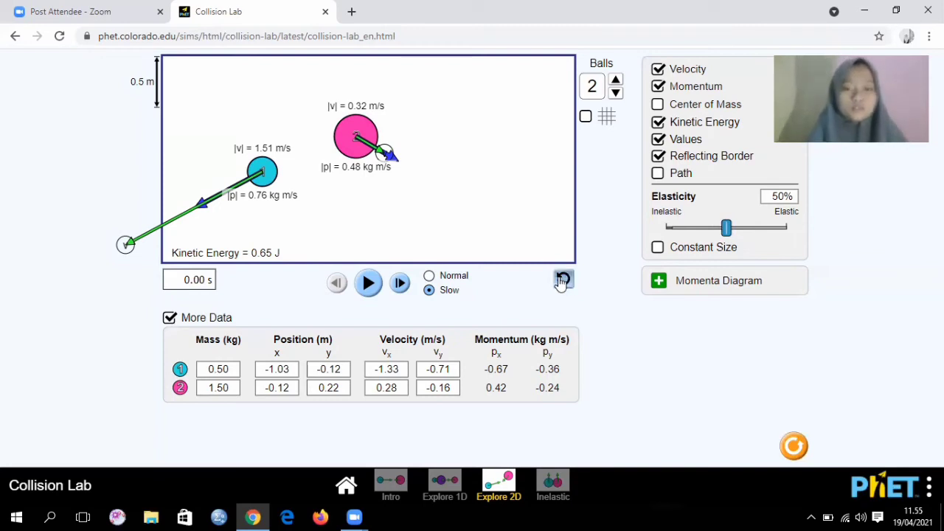
Step: Play the 2D collision at 50% elasticity twice, returning the balls to their starting positions after each run
{"action": "left_click", "coordinate": [369, 284]}
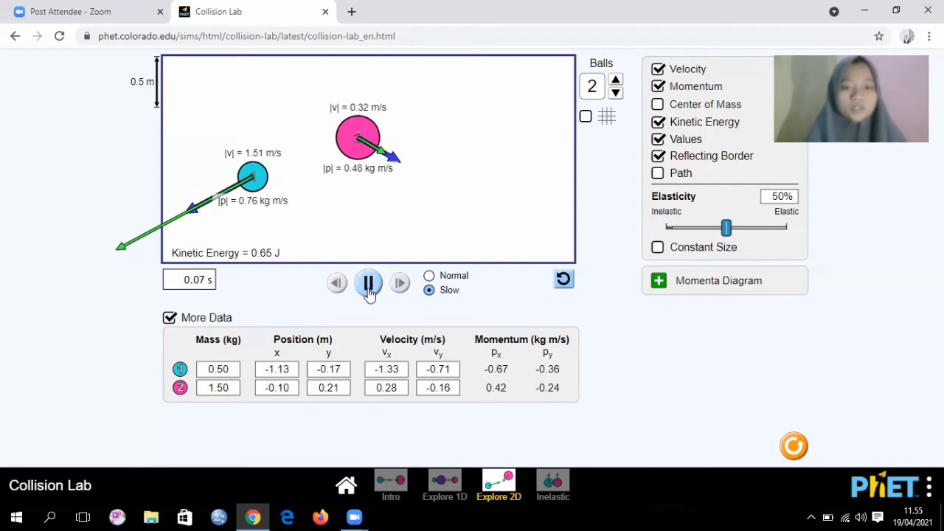
{"action": "left_click", "coordinate": [564, 280]}
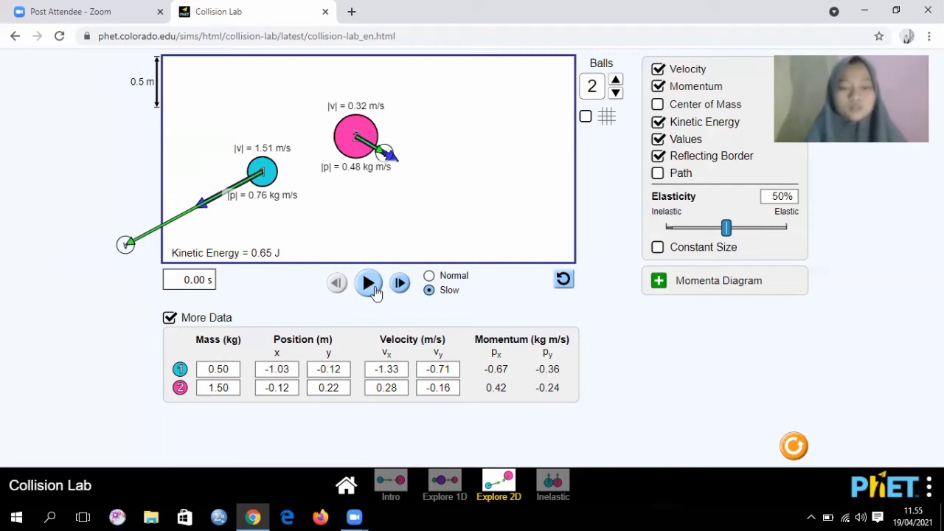
{"action": "left_click", "coordinate": [373, 290]}
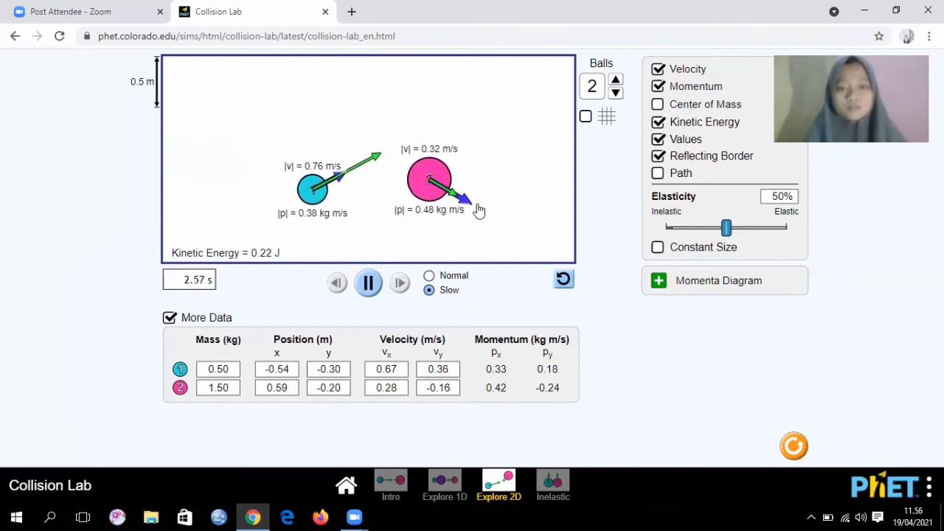
{"action": "left_click", "coordinate": [563, 279]}
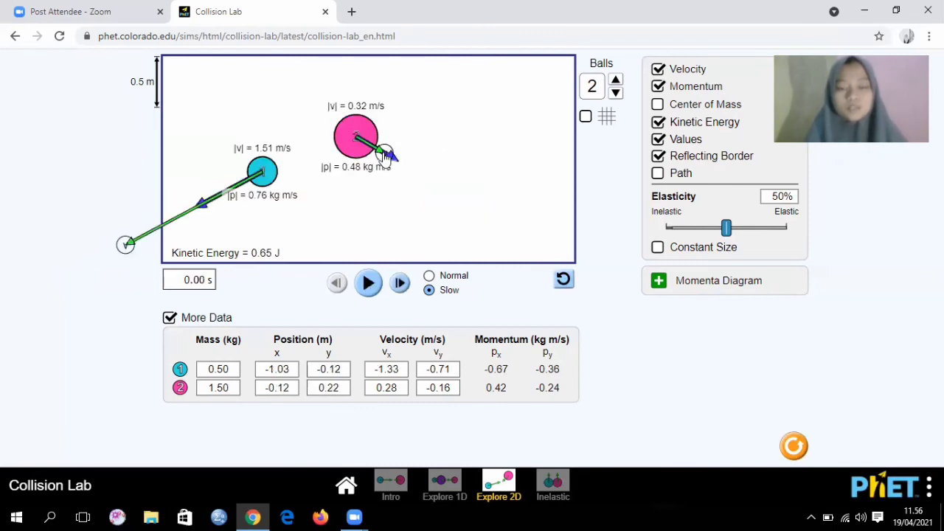
Step: Move ball 2 to about (0.44, 0.42) m and aim the balls at each other, each at about 0.50 m/s
{"action": "left_click_drag", "start_coordinate": [386, 155], "coordinate": [312, 157]}
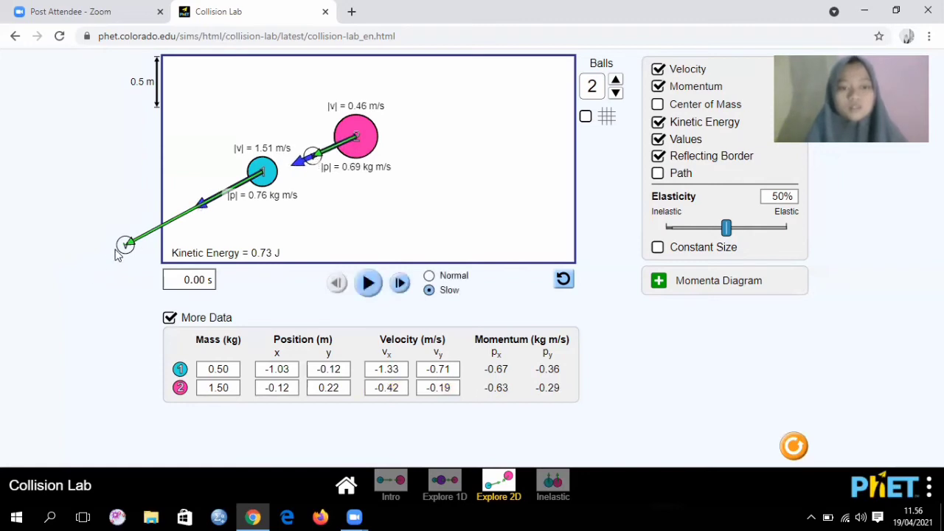
{"action": "left_click_drag", "start_coordinate": [126, 245], "coordinate": [315, 155]}
{"action": "left_click_drag", "start_coordinate": [361, 135], "coordinate": [418, 115]}
{"action": "mouse_move", "coordinate": [370, 134]}
{"action": "left_mouse_down"}
{"action": "mouse_move", "coordinate": [361, 135]}
{"action": "mouse_move", "coordinate": [367, 142]}
{"action": "left_mouse_up"}
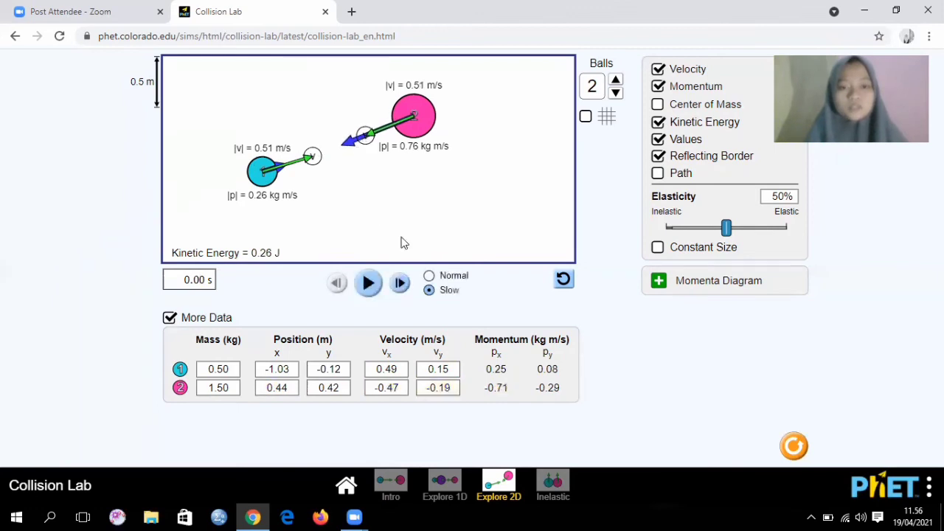
{"action": "mouse_move", "coordinate": [366, 133]}
{"action": "left_mouse_down"}
{"action": "mouse_move", "coordinate": [356, 140]}
{"action": "mouse_move", "coordinate": [367, 140]}
{"action": "left_mouse_up"}
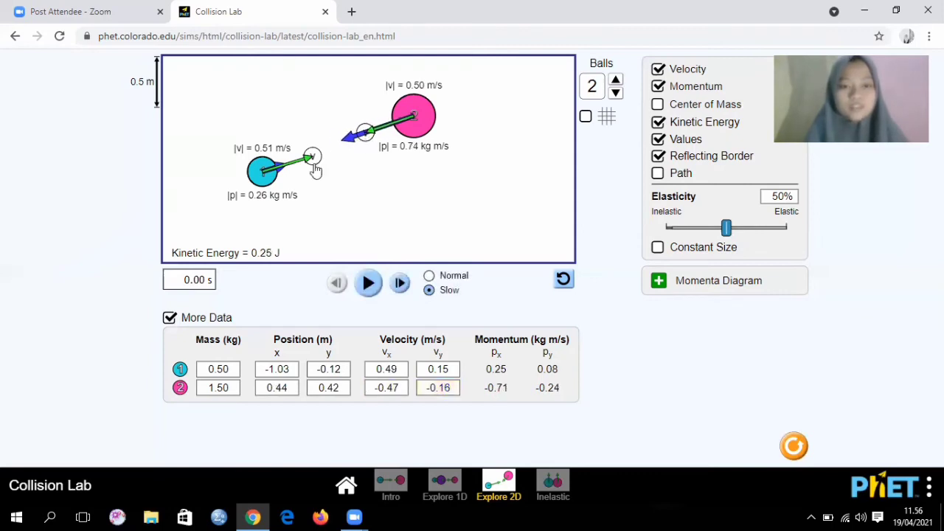
{"action": "left_click_drag", "start_coordinate": [312, 158], "coordinate": [312, 163]}
Step: Play the 50% elastic 2D collision, pause it after impact, and return the balls to their starting positions
{"action": "left_click", "coordinate": [372, 279]}
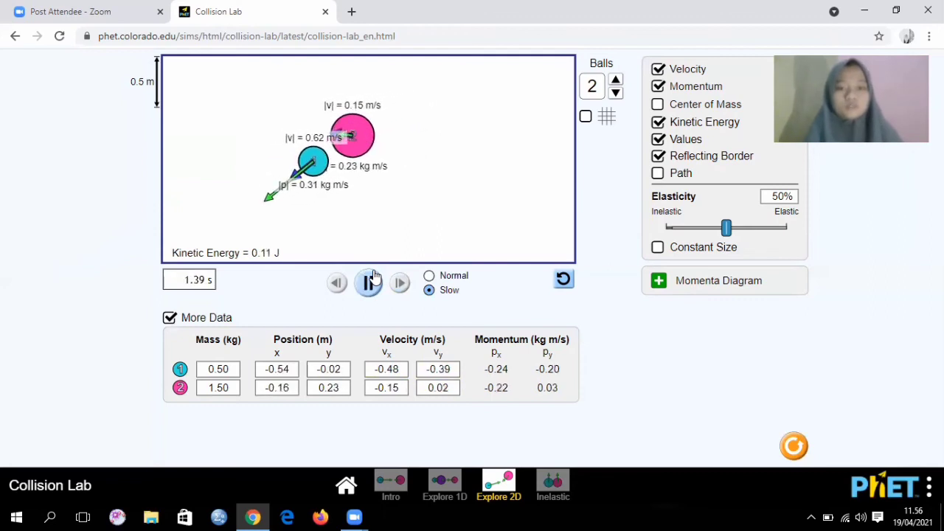
{"action": "left_click", "coordinate": [365, 288]}
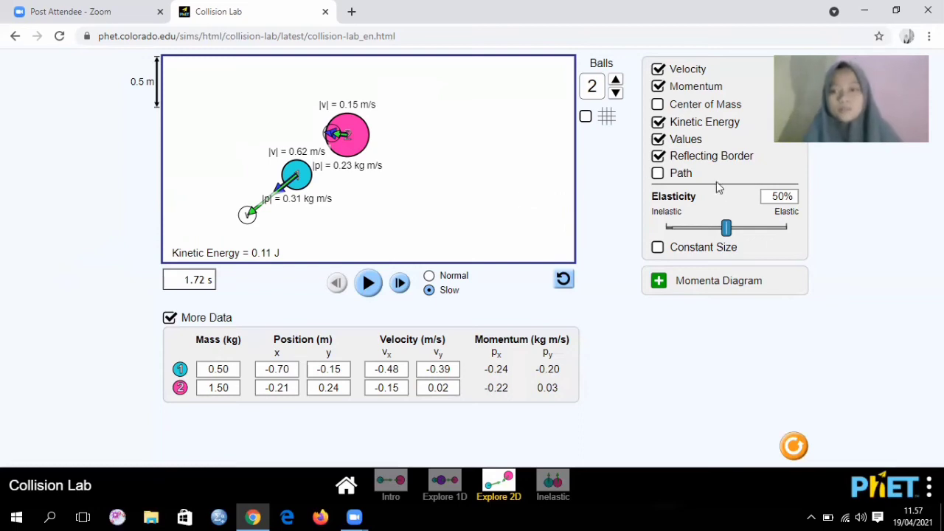
{"action": "left_click", "coordinate": [563, 281]}
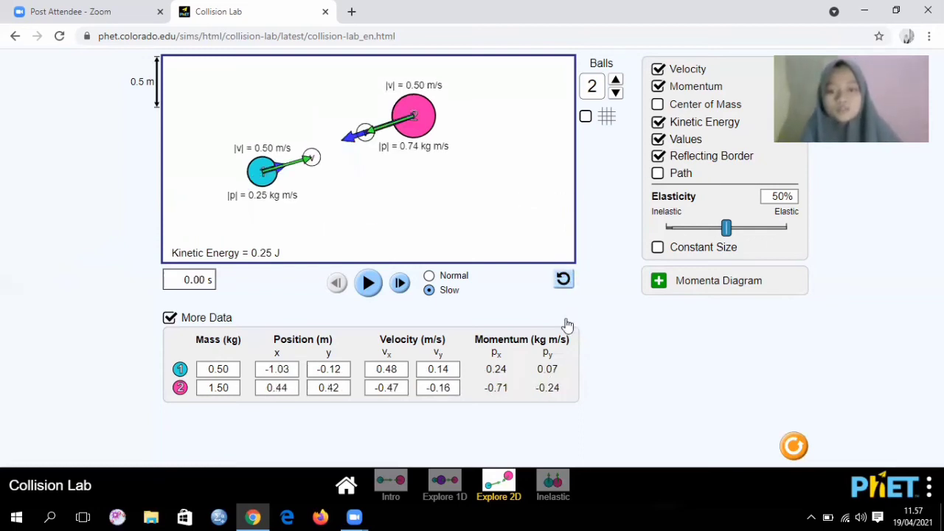
Step: Open the Inelastic simulation and show momentum, kinetic energy, numeric values and the More Data table
{"action": "left_click", "coordinate": [562, 487]}
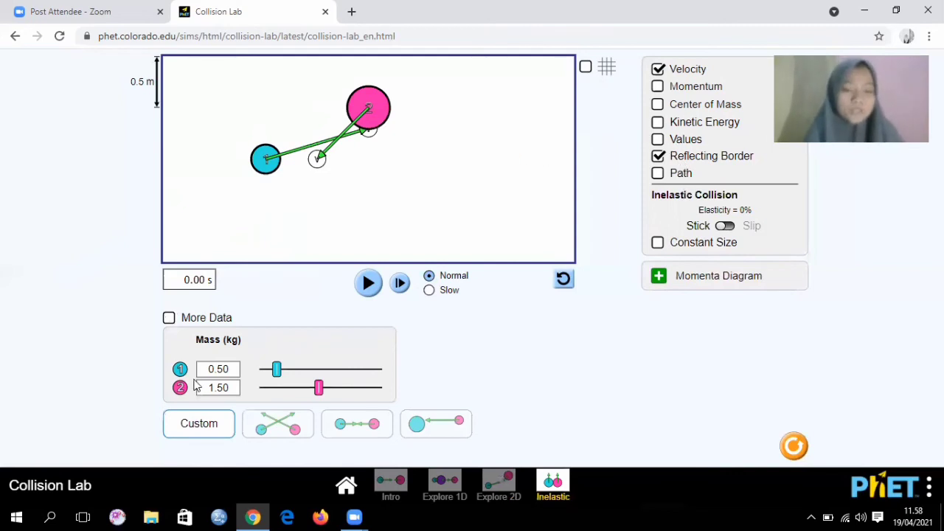
{"action": "left_click", "coordinate": [226, 370]}
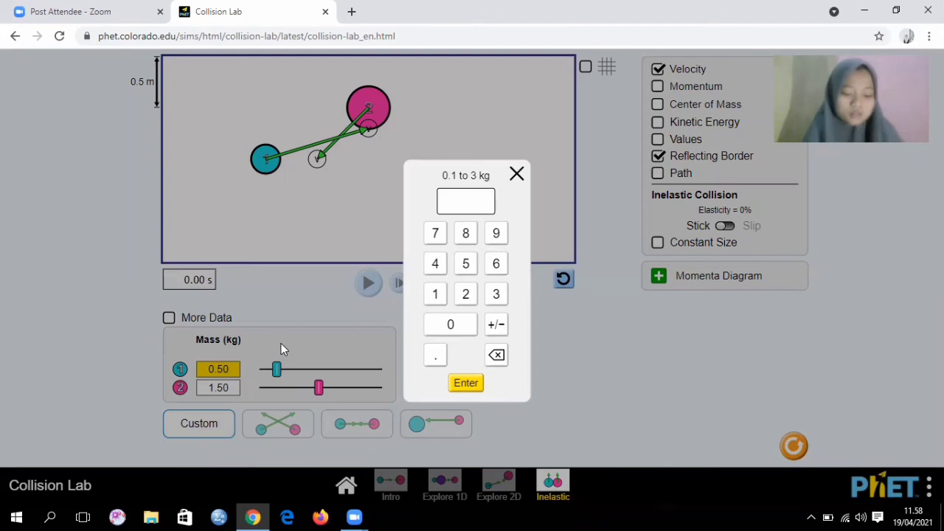
{"action": "left_click", "coordinate": [516, 173]}
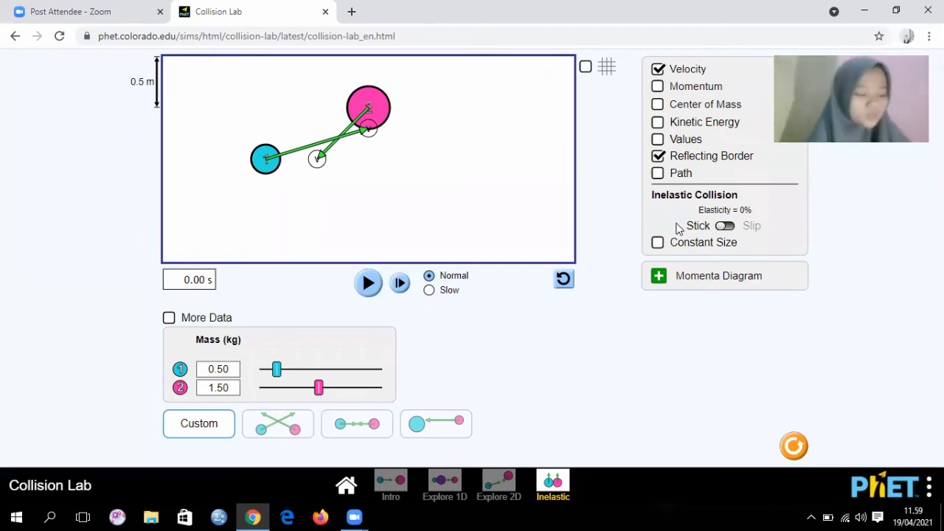
{"action": "left_click", "coordinate": [658, 87]}
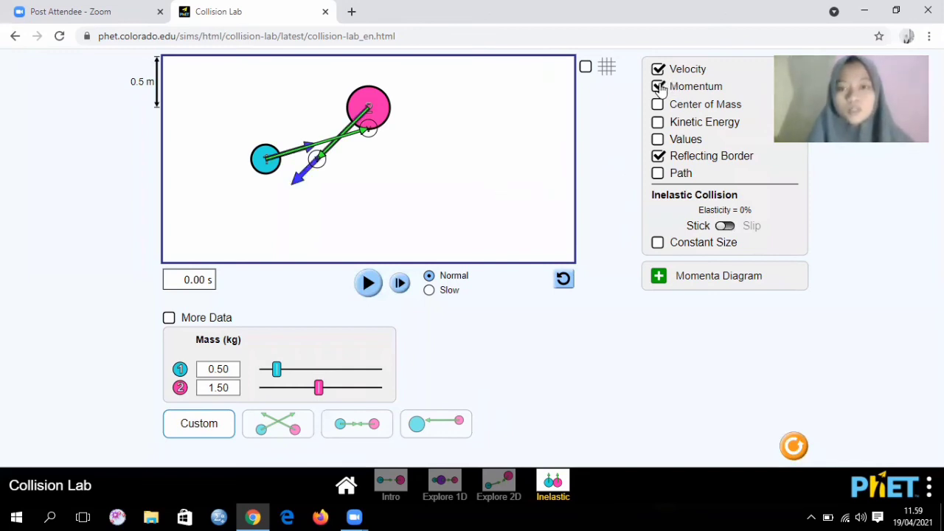
{"action": "left_click", "coordinate": [659, 122]}
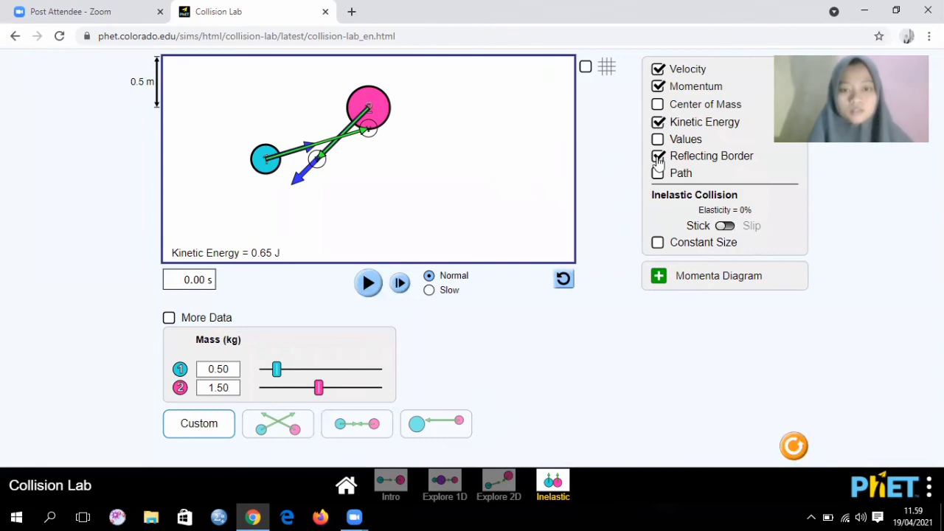
{"action": "left_click", "coordinate": [658, 140]}
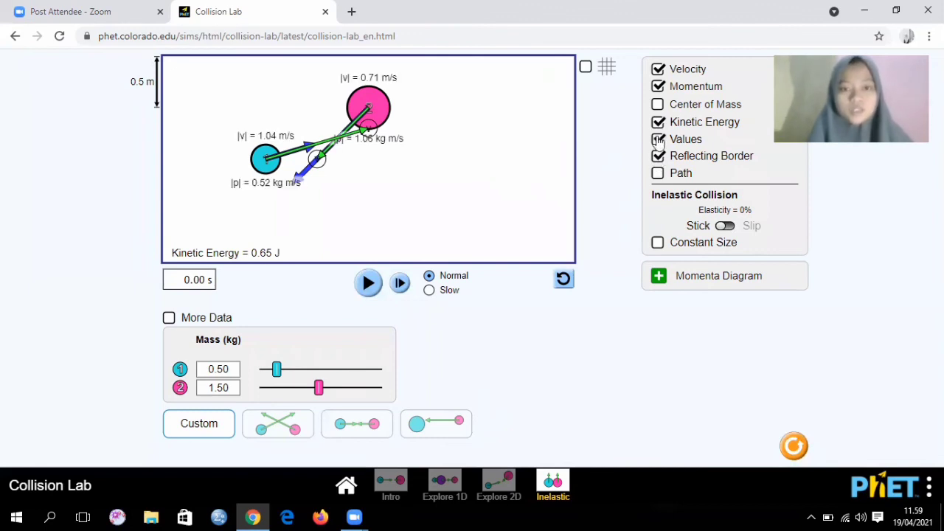
{"action": "left_click", "coordinate": [169, 319]}
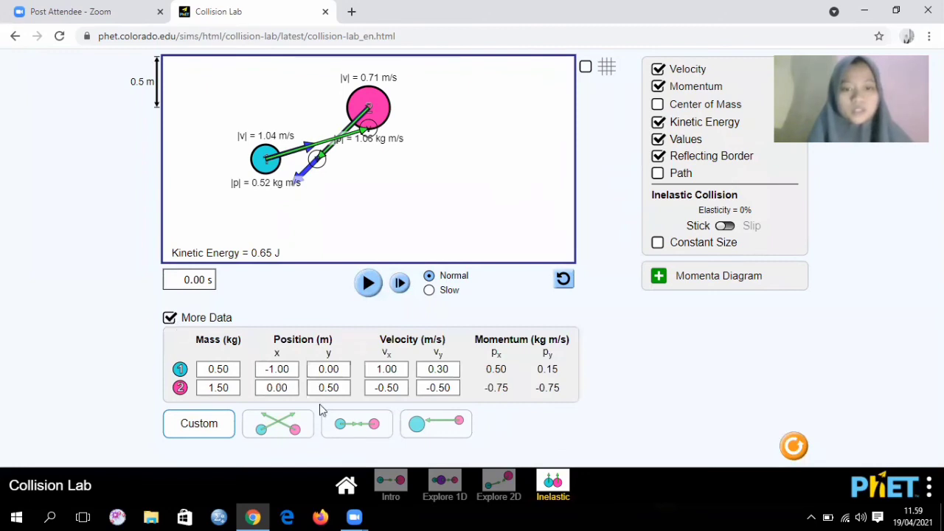
Step: Preview the crossing, head-on and unequal-mass collision presets, and switch to Custom with the head-on setup loaded
{"action": "left_click", "coordinate": [293, 428]}
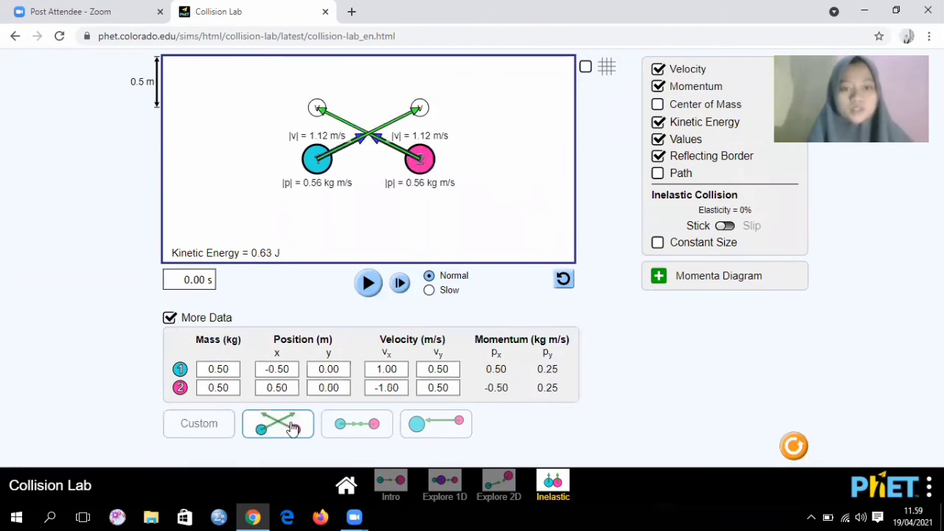
{"action": "left_click", "coordinate": [345, 425]}
{"action": "left_click", "coordinate": [430, 433]}
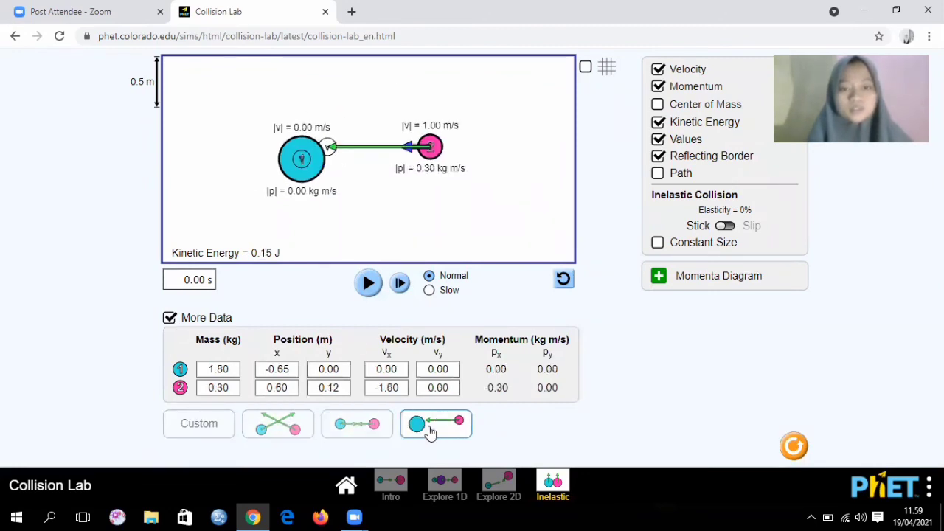
{"action": "left_click", "coordinate": [362, 425]}
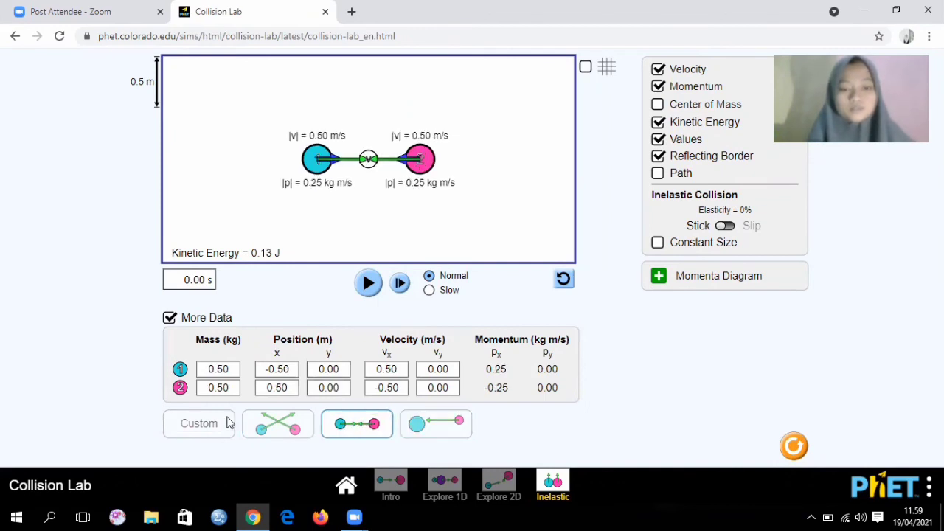
{"action": "left_click", "coordinate": [192, 431]}
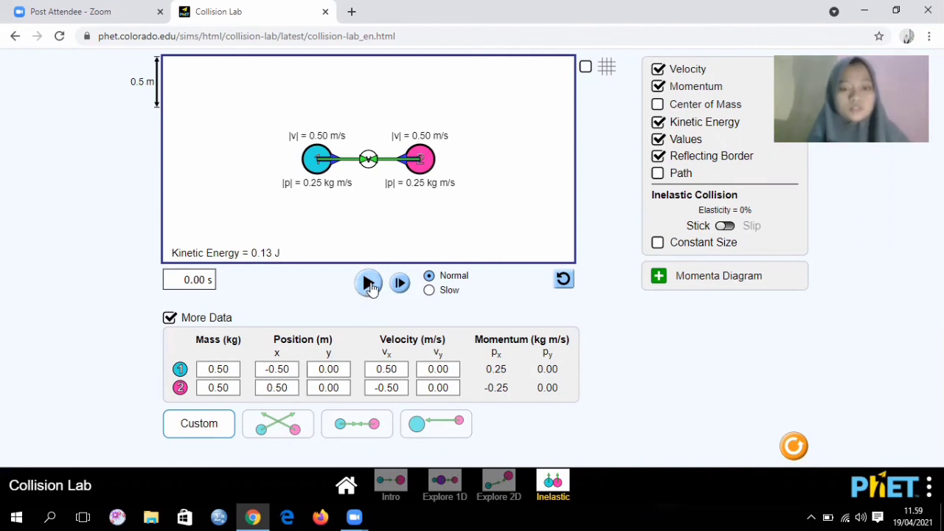
Step: Run the custom head-on inelastic collision at slow speed, pause it after impact, and resume it
{"action": "left_click", "coordinate": [440, 294]}
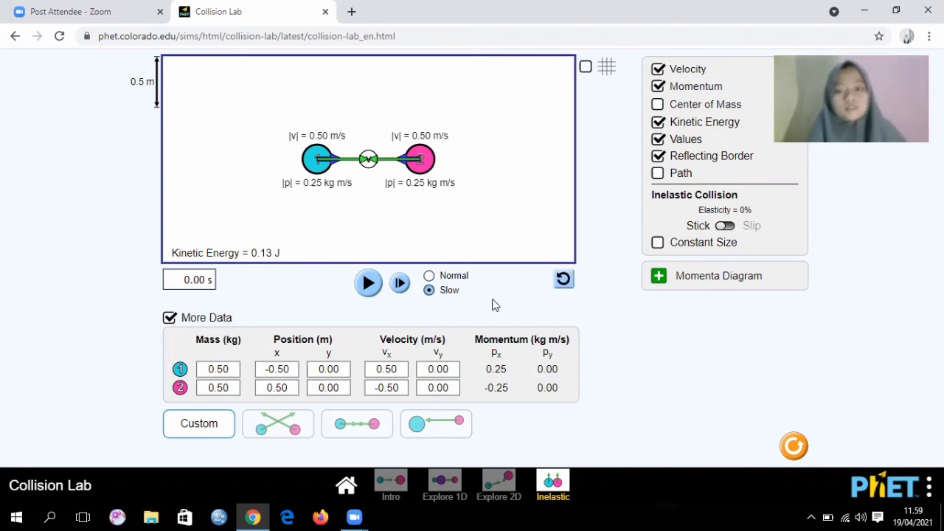
{"action": "left_click", "coordinate": [368, 284]}
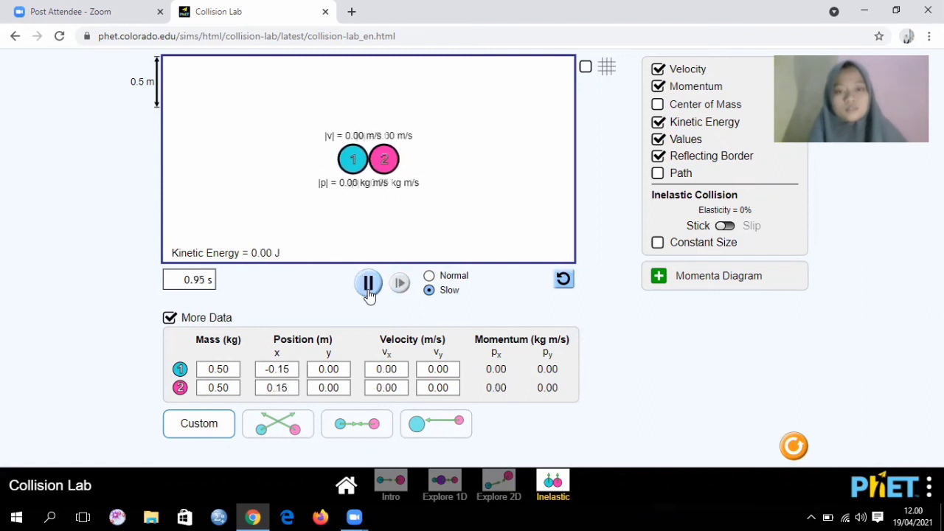
{"action": "left_click", "coordinate": [369, 284]}
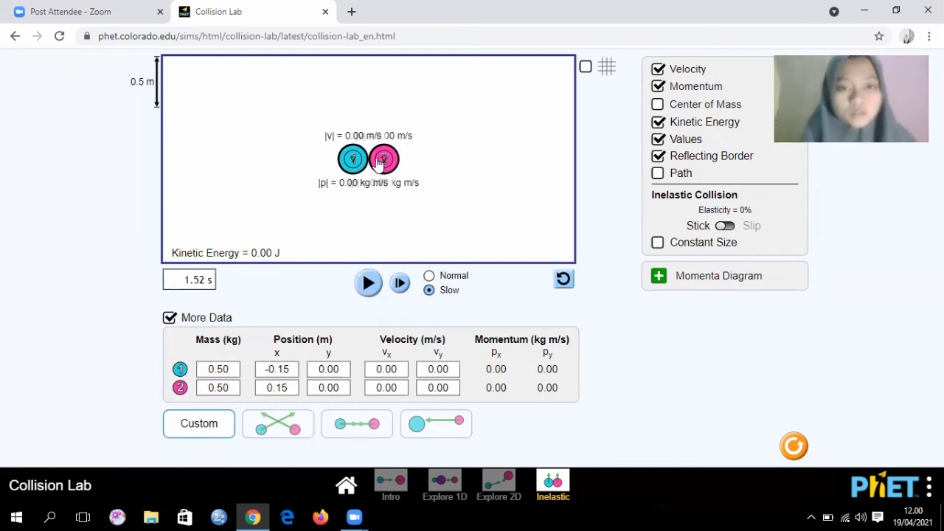
{"action": "left_click", "coordinate": [369, 284]}
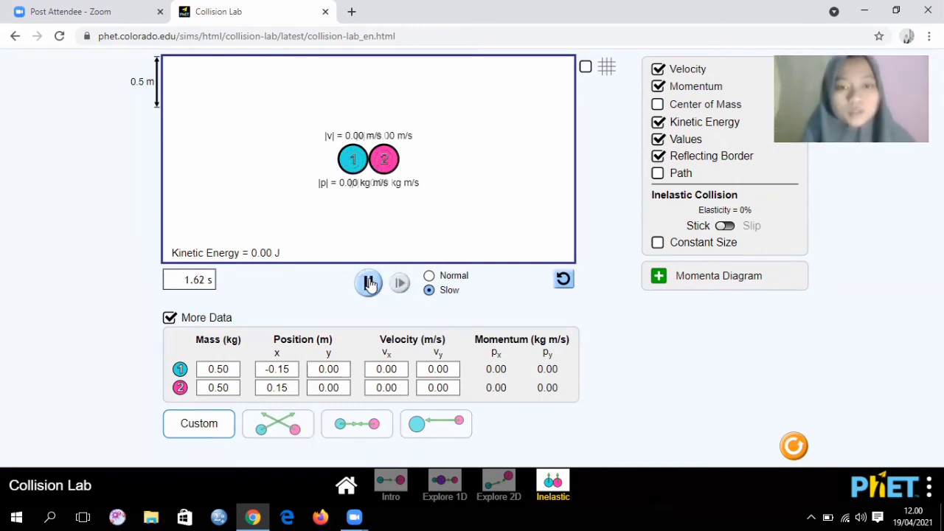
Step: Load and play the crossing collision preset, followed by the head-on collision preset
{"action": "left_click", "coordinate": [270, 439]}
{"action": "left_click", "coordinate": [370, 283]}
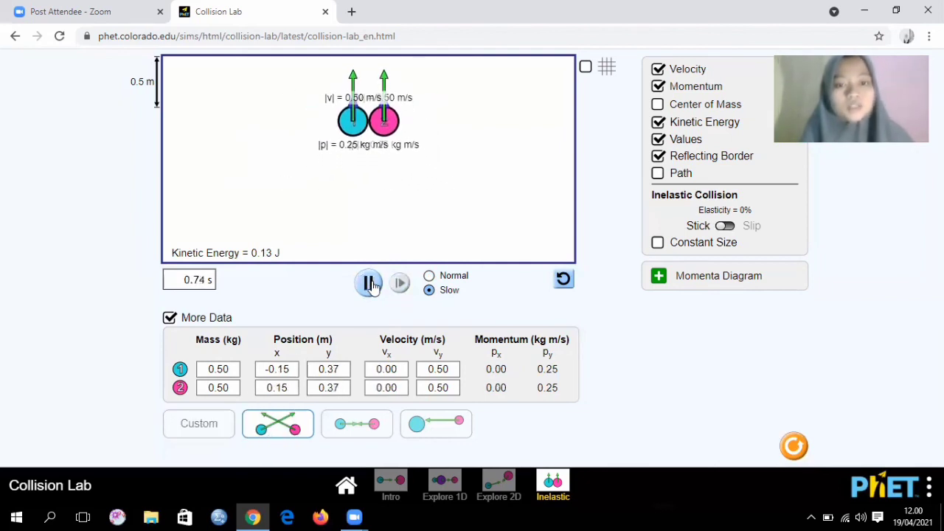
{"action": "left_click", "coordinate": [358, 428]}
{"action": "left_click", "coordinate": [369, 282]}
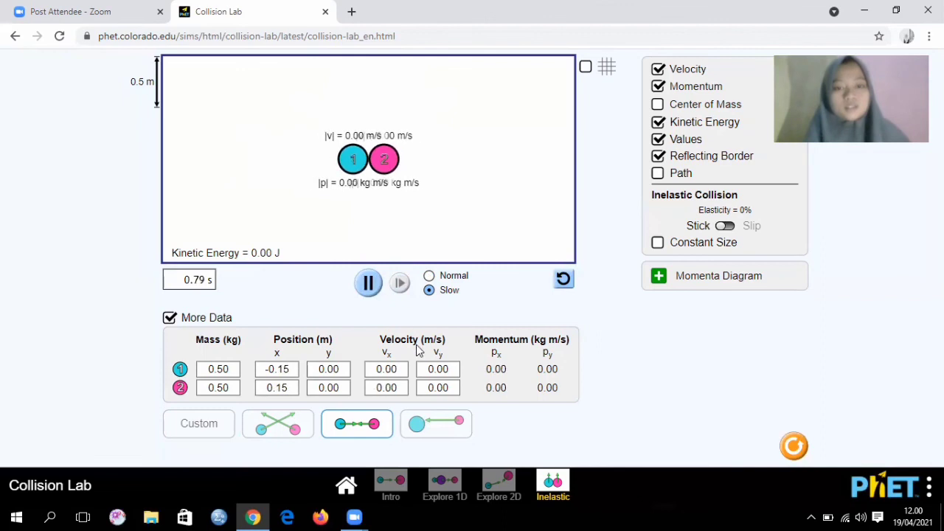
Step: Load the preset with a large stationary ball and a small moving ball, and play it with pauses after impact
{"action": "left_click", "coordinate": [431, 426]}
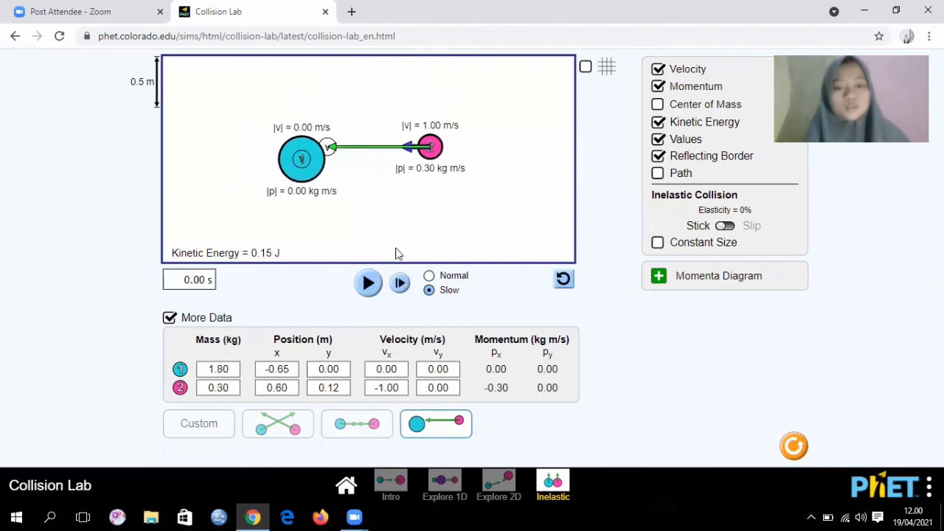
{"action": "left_click", "coordinate": [369, 283]}
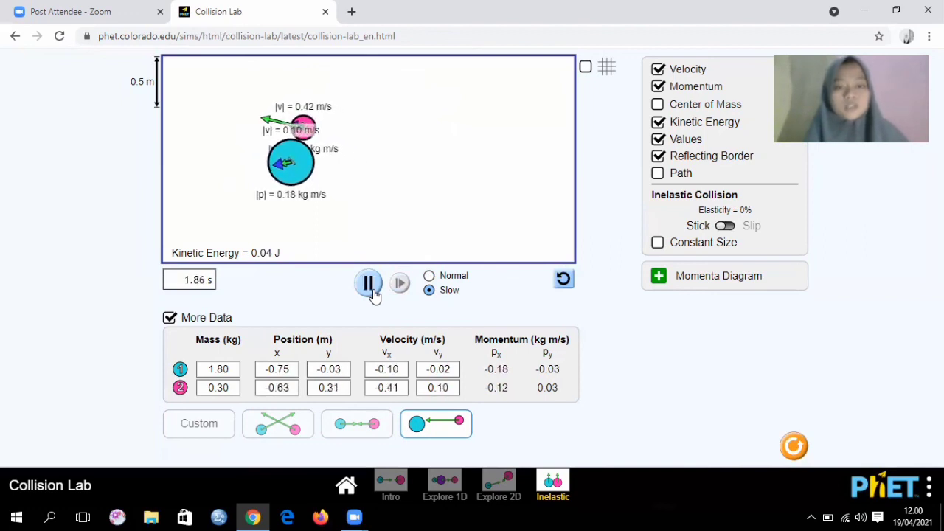
{"action": "left_click", "coordinate": [369, 282]}
{"action": "left_click", "coordinate": [370, 286]}
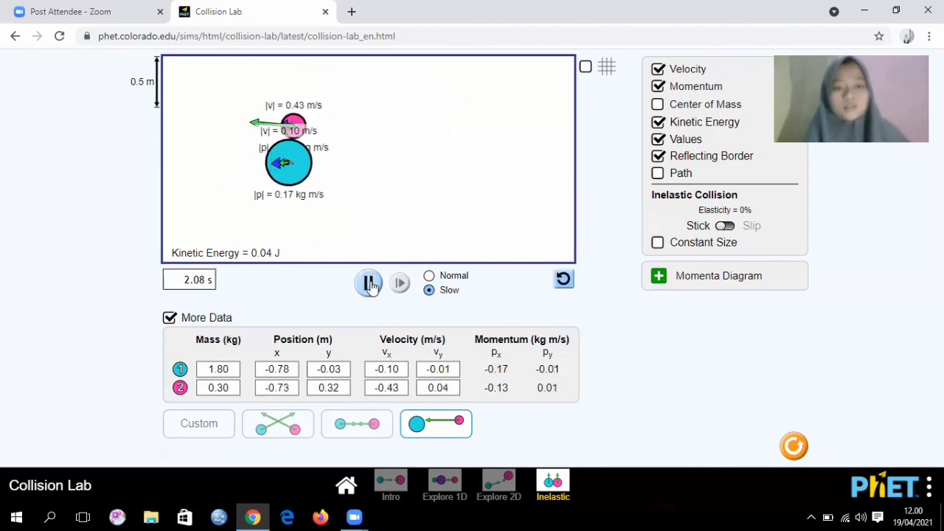
{"action": "left_click", "coordinate": [369, 284]}
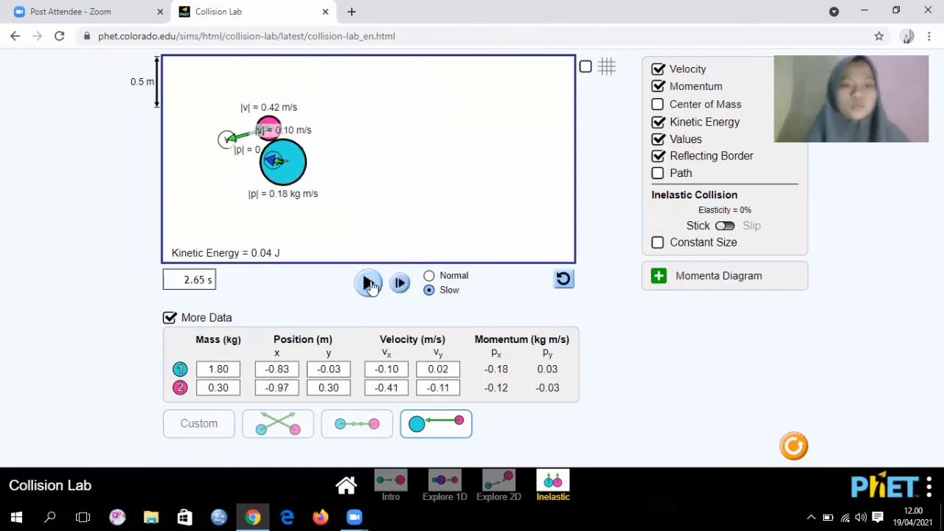
Step: Change the mass of ball 1 to 0.5 kg and ball 2 to 1.5 kg in the paused post-impact state, and play it
{"action": "left_click", "coordinate": [220, 375]}
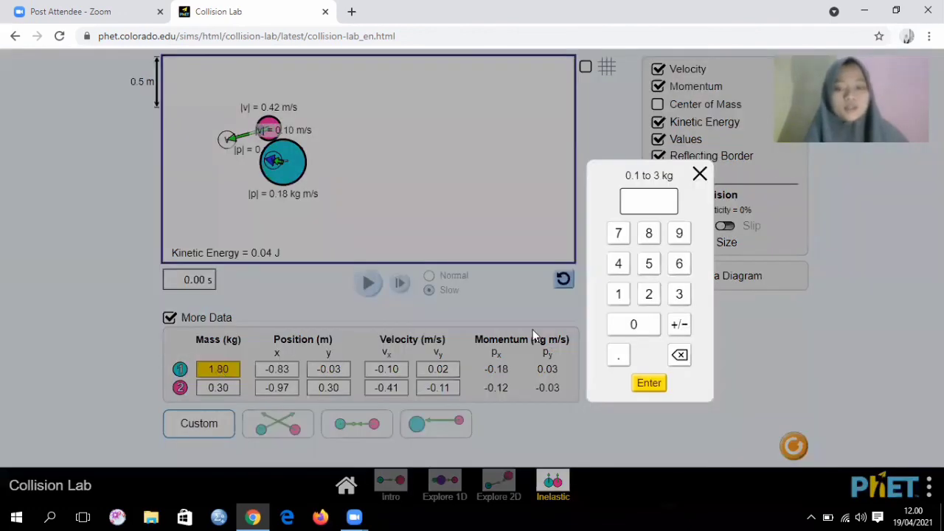
{"action": "left_click", "coordinate": [618, 359]}
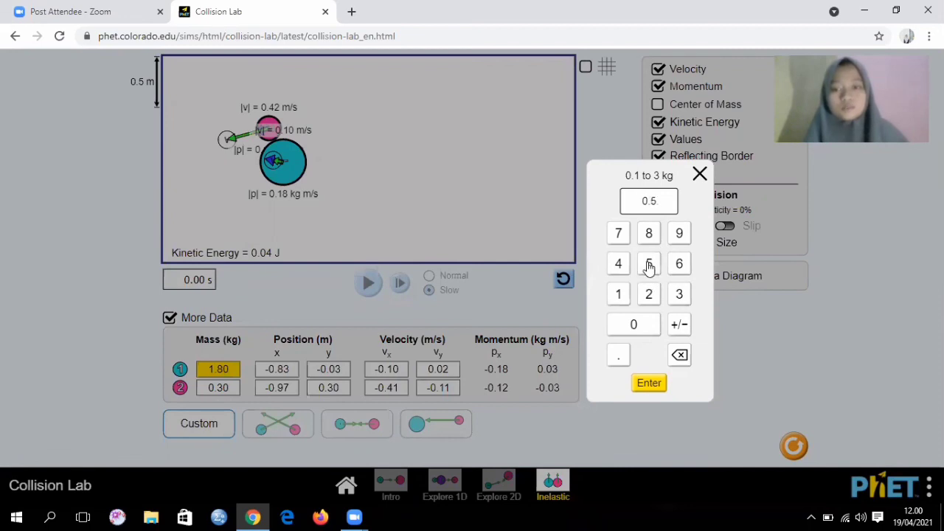
{"action": "left_click", "coordinate": [650, 383]}
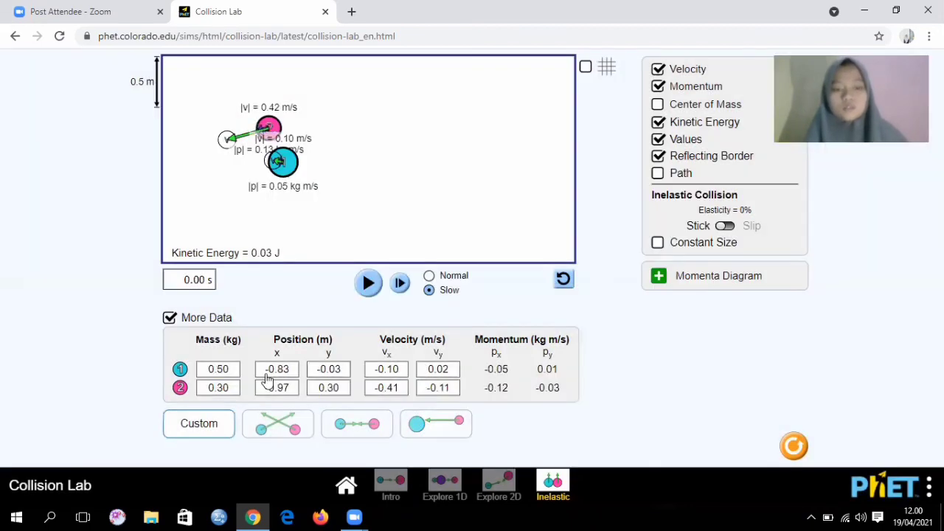
{"action": "left_click", "coordinate": [219, 387]}
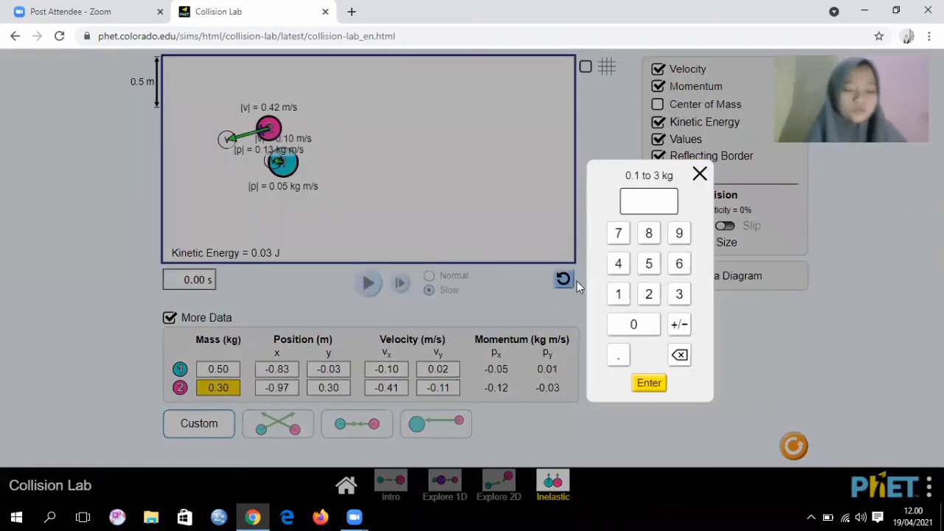
{"action": "left_click", "coordinate": [622, 295]}
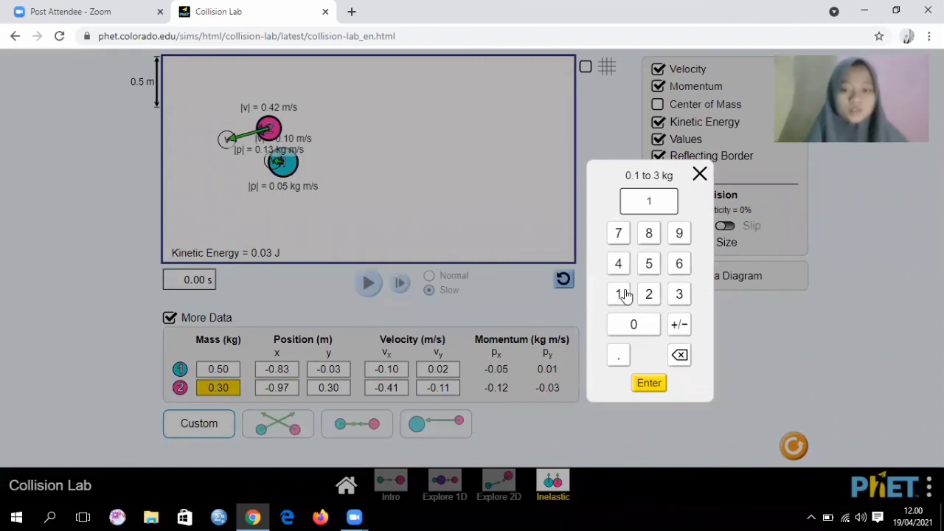
{"action": "left_click", "coordinate": [619, 356]}
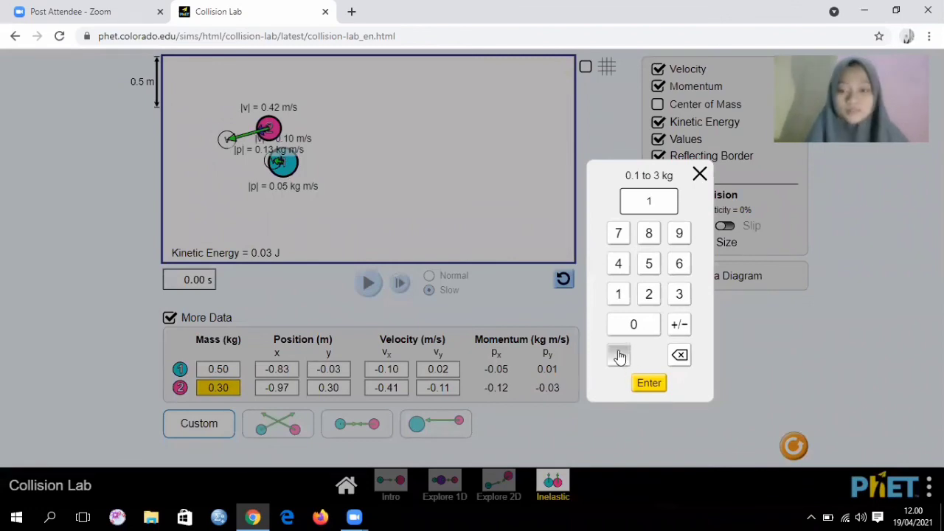
{"action": "left_click", "coordinate": [649, 265]}
{"action": "left_click", "coordinate": [649, 383]}
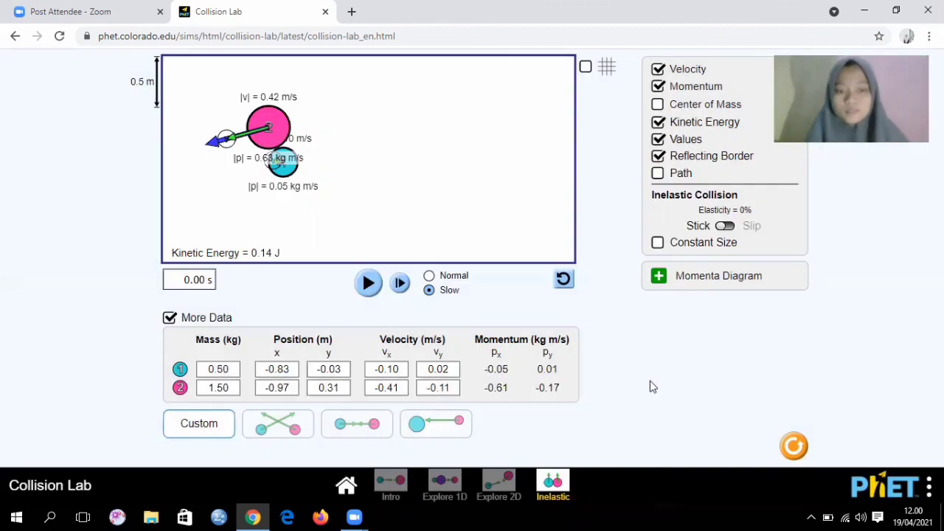
{"action": "left_click", "coordinate": [367, 282]}
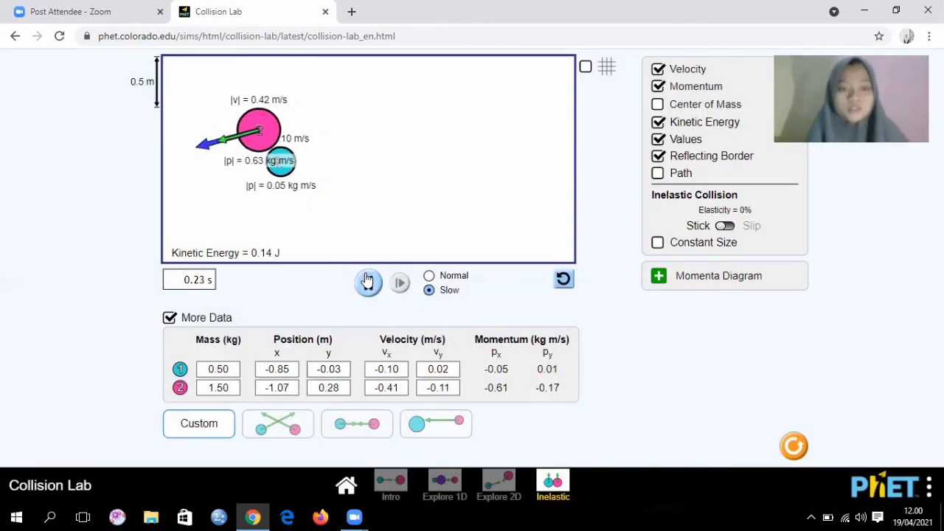
Step: Reload the preset with the large stationary ball and small moving ball, and set ball 1's mass to 0.5 kg
{"action": "left_click", "coordinate": [425, 421]}
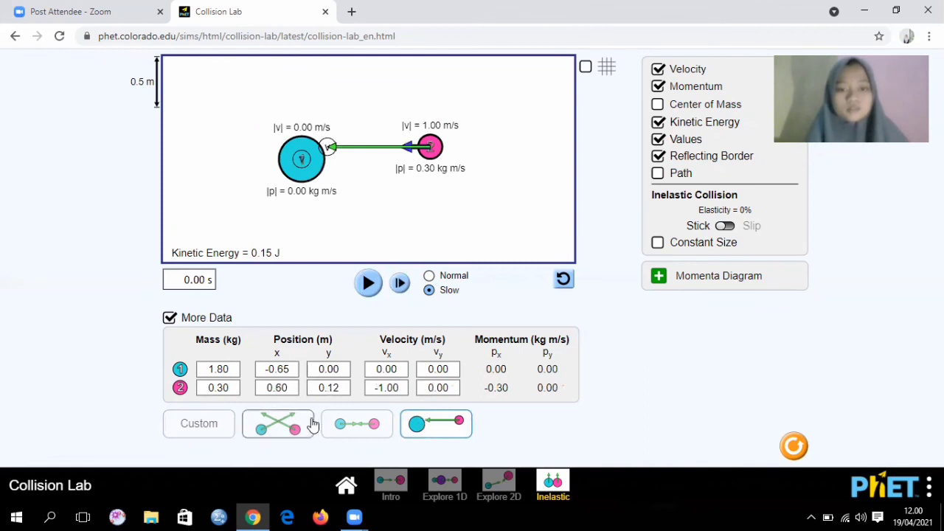
{"action": "left_click", "coordinate": [219, 369]}
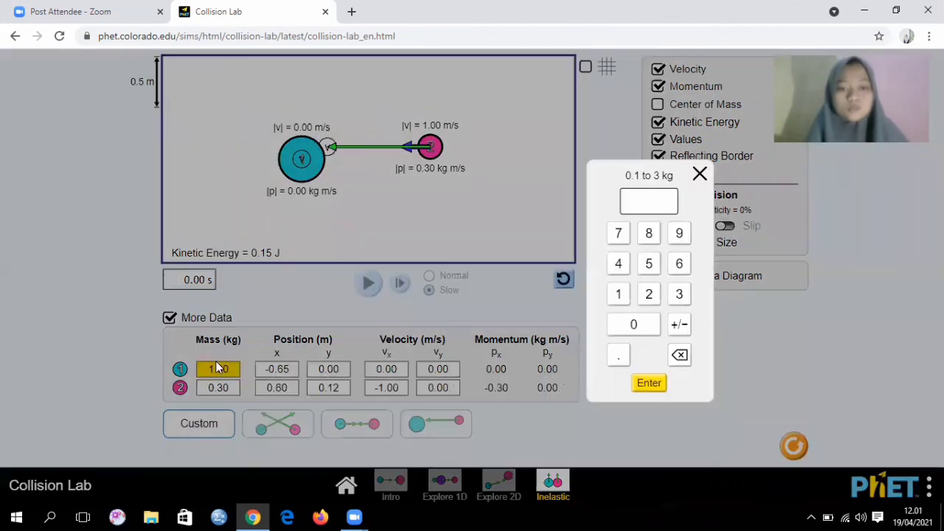
{"action": "left_click", "coordinate": [634, 322]}
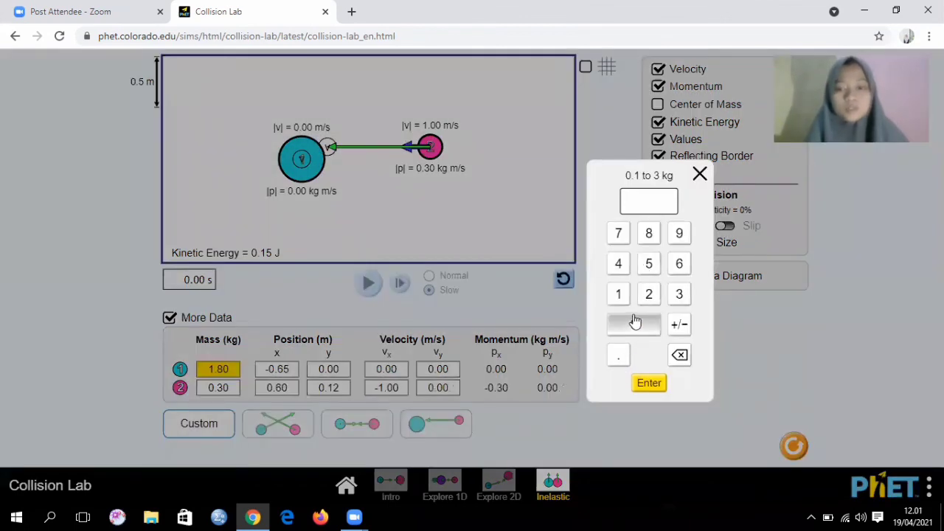
{"action": "left_click", "coordinate": [620, 356]}
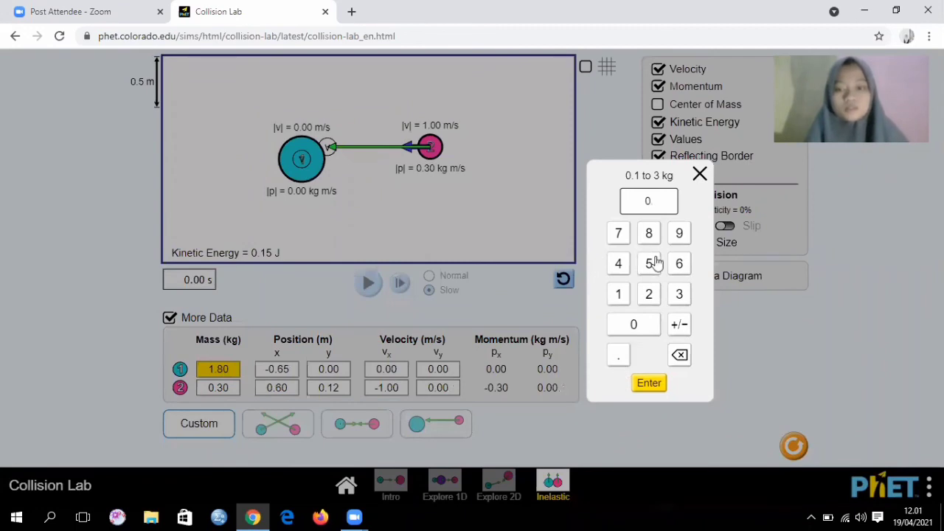
{"action": "left_click", "coordinate": [652, 264]}
{"action": "left_click", "coordinate": [650, 382]}
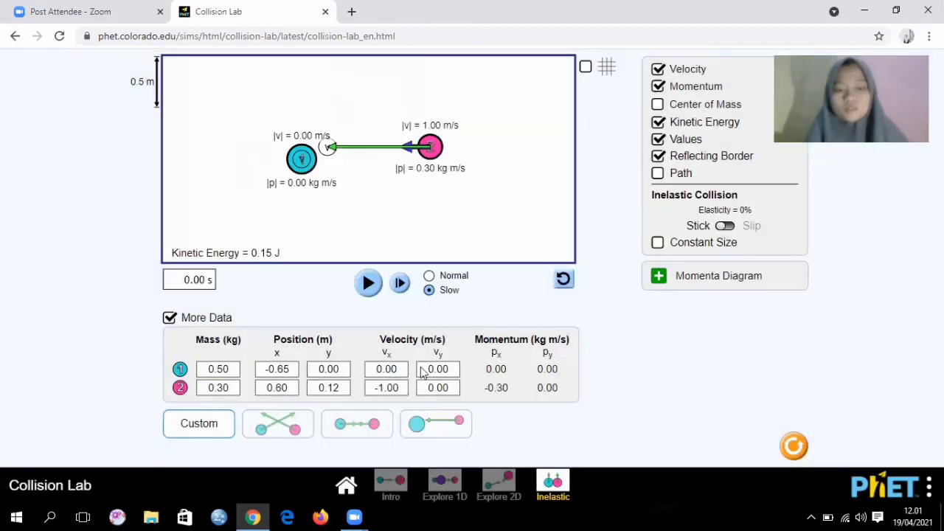
Step: Set ball 2's mass to 1.5 kg
{"action": "left_click", "coordinate": [230, 390]}
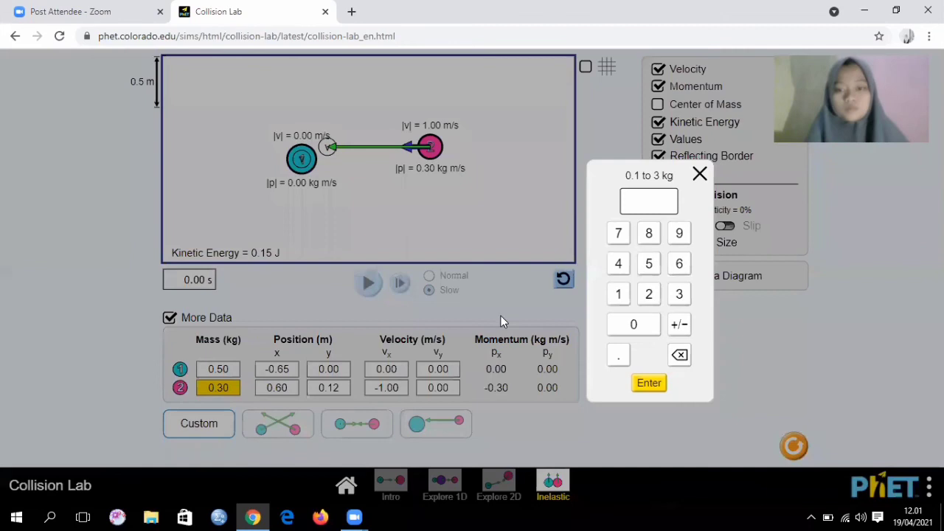
{"action": "left_click", "coordinate": [622, 297]}
{"action": "left_click", "coordinate": [617, 363]}
{"action": "left_click", "coordinate": [647, 263]}
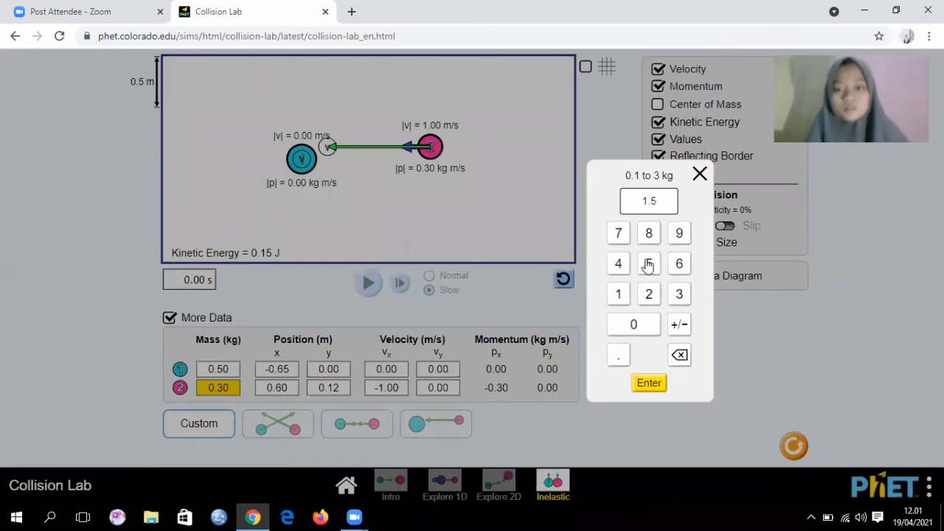
{"action": "left_click", "coordinate": [650, 385]}
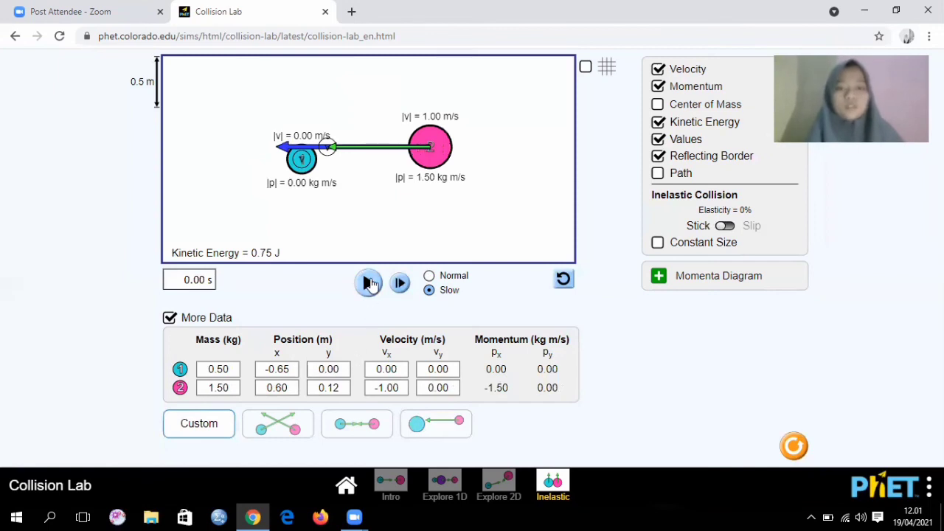
Step: Run the collision with the edited masses, pause it after impact, and briefly view the Momenta Diagram
{"action": "left_click", "coordinate": [369, 284]}
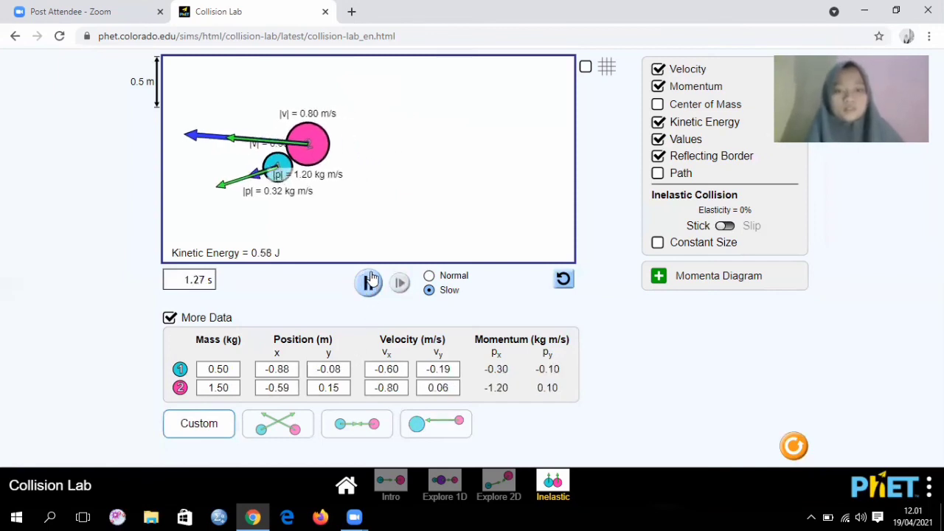
{"action": "left_click", "coordinate": [369, 283]}
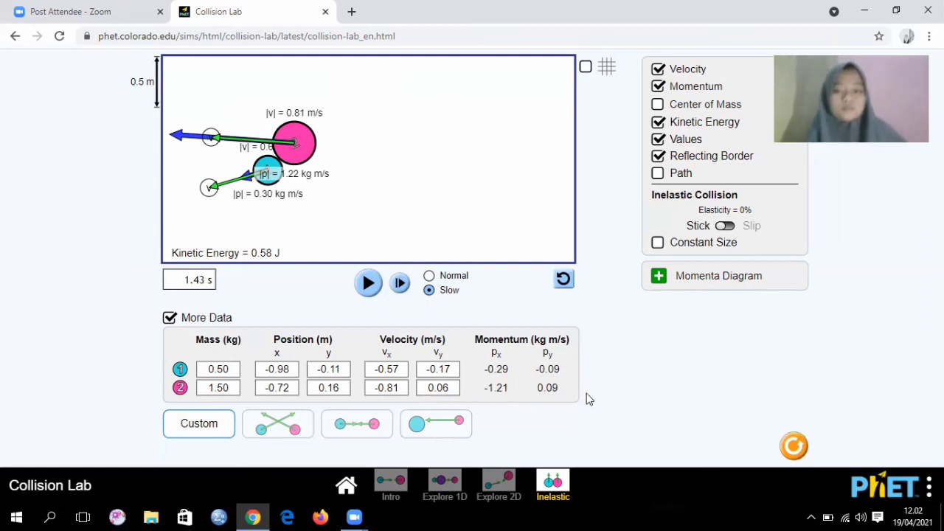
{"action": "left_click", "coordinate": [660, 277]}
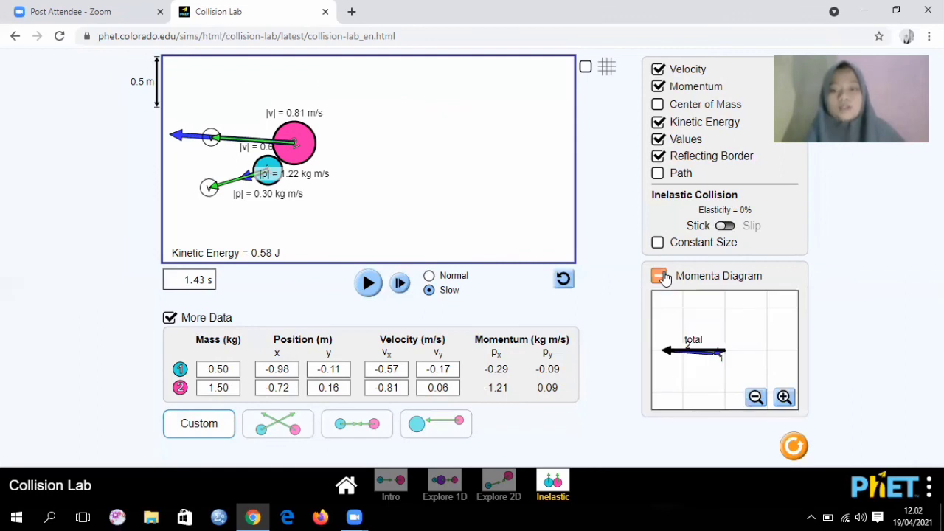
{"action": "left_click", "coordinate": [660, 277]}
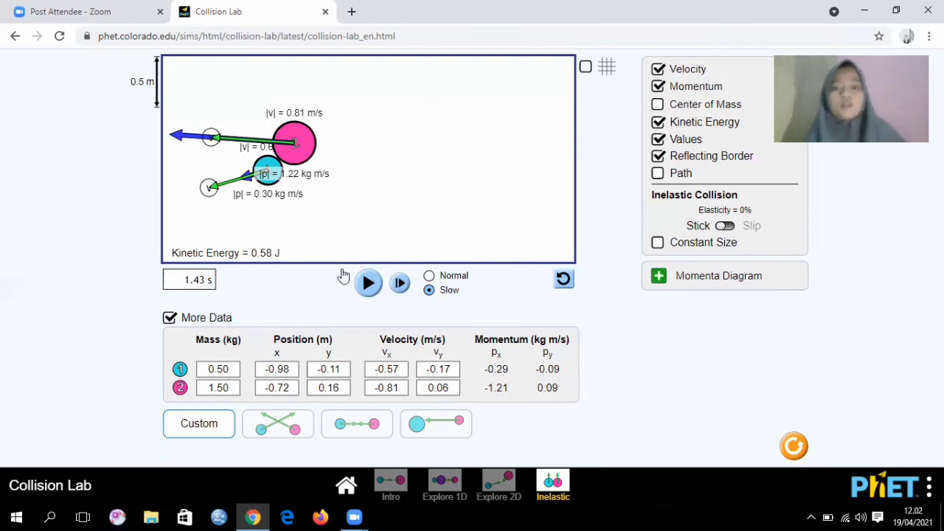